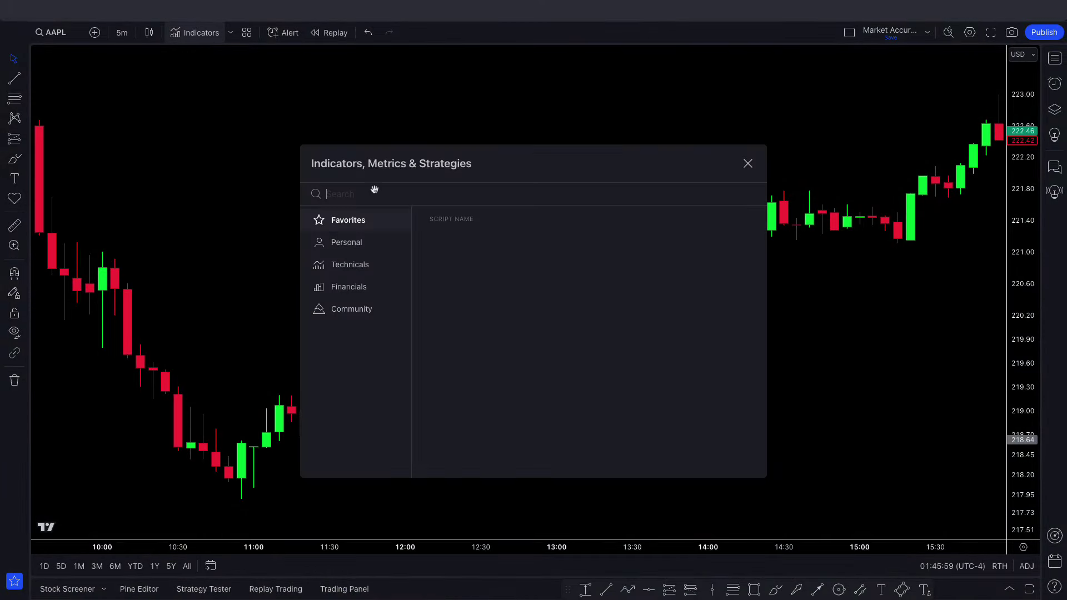
Step: Find the community indicator Range Filter x Hull Suite and add it to the AAPL chart
text(Range Filter x Hull Suite)
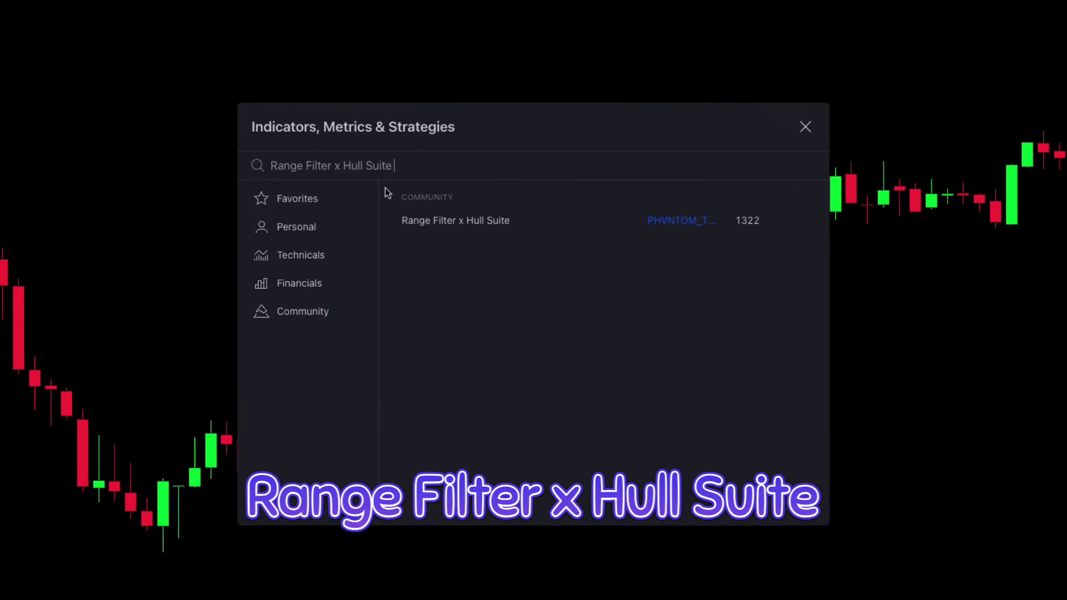
click(418, 207)
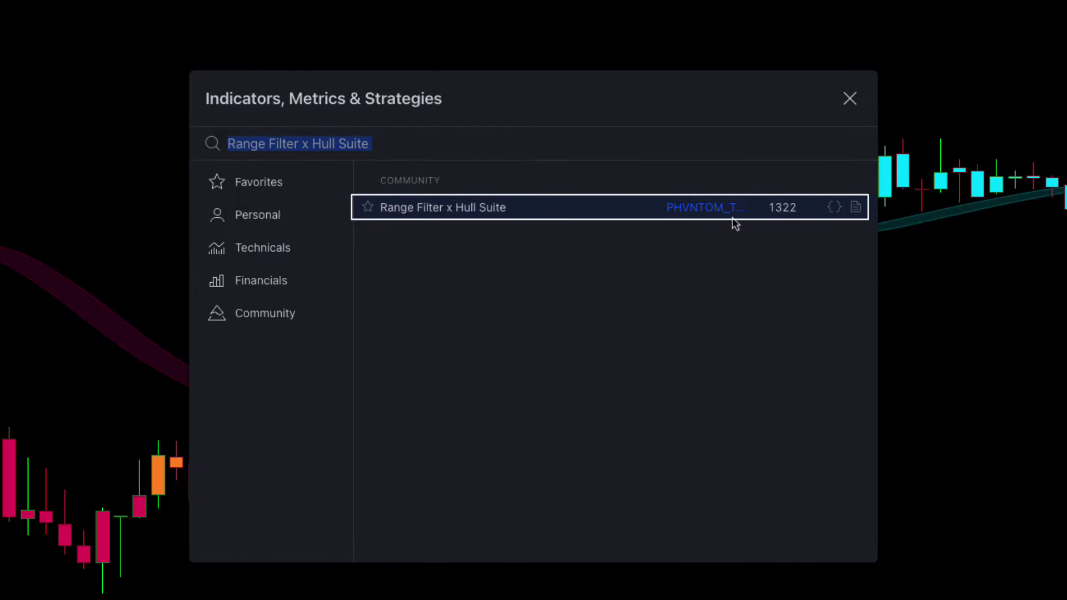
click(856, 98)
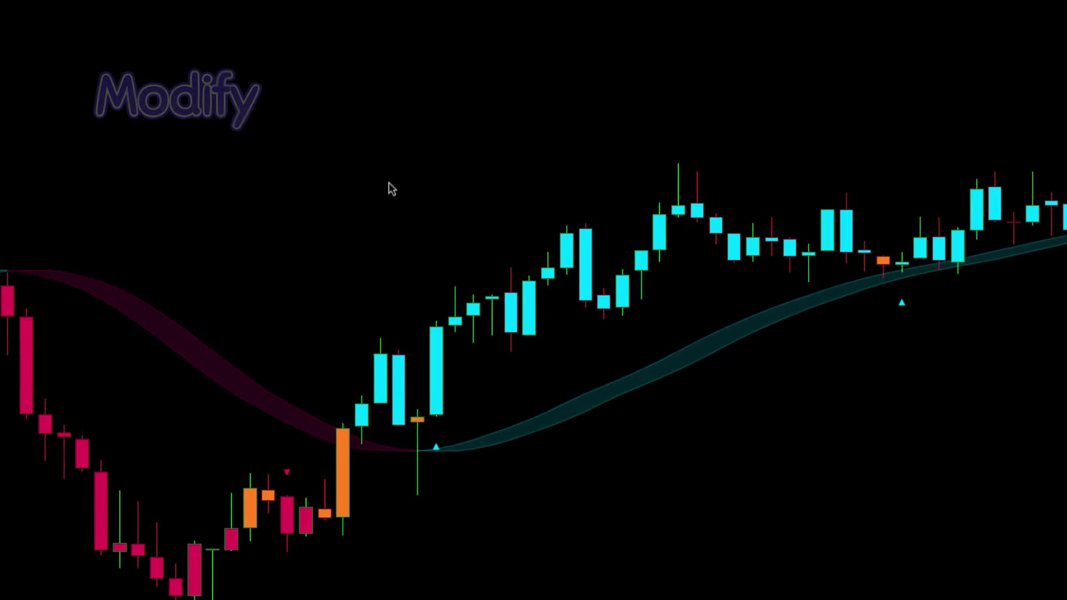
Step: In the Range Filter x Hull Suite style settings, turn off both Chars plots, Labels, Lines and Tables
click(89, 12)
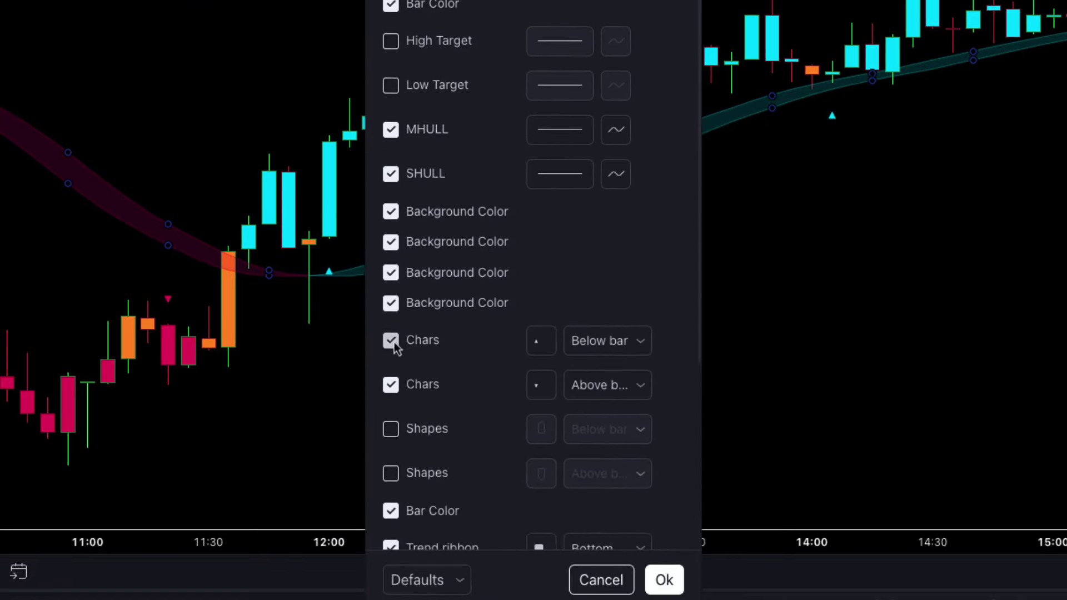
scroll(454, 378, down, 5)
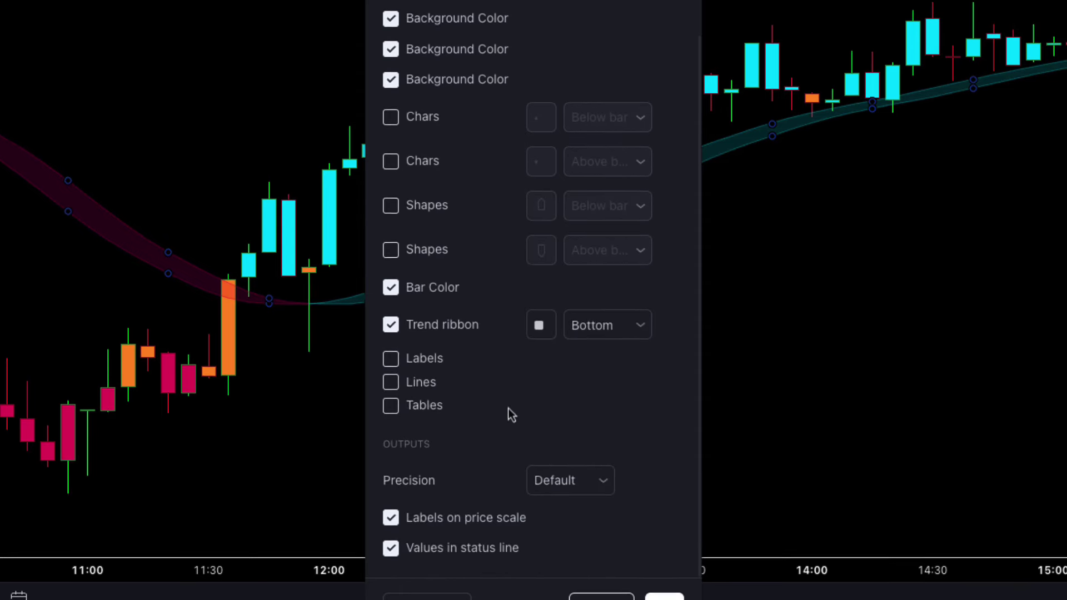
scroll(500, 500, up, 5)
Step: Set the Range Filter x Hull Suite short EMA length to 70 and apply the indicator settings
click(402, 39)
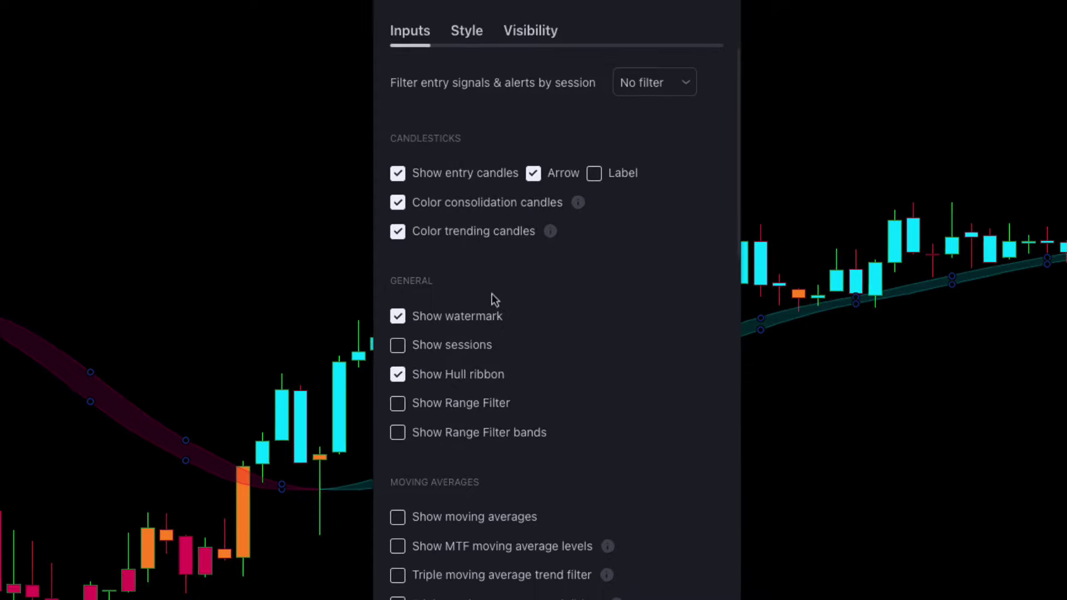
scroll(491, 295, down, 8)
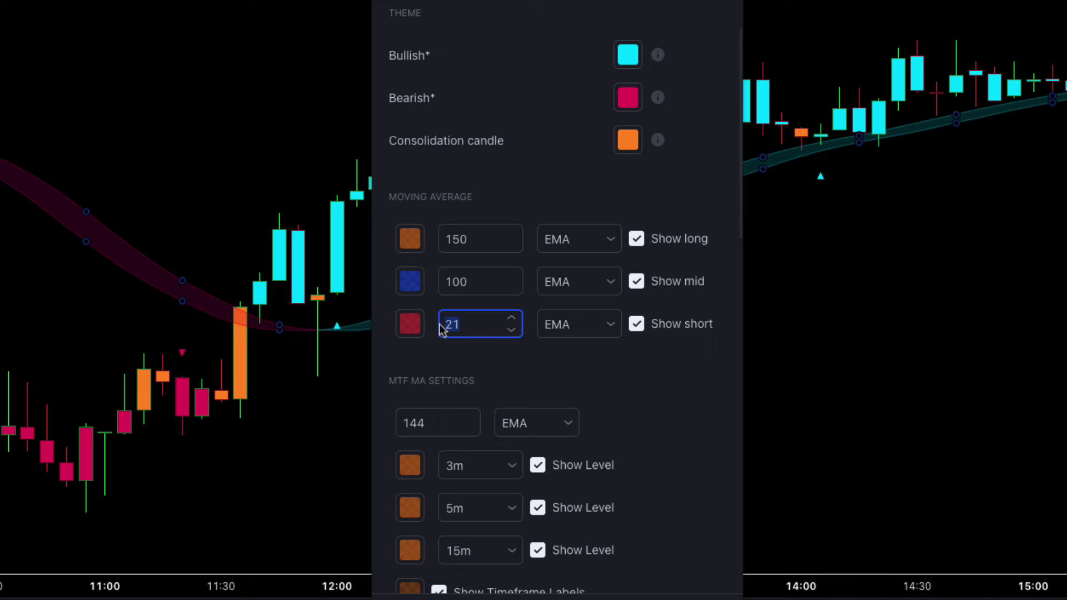
click(502, 375)
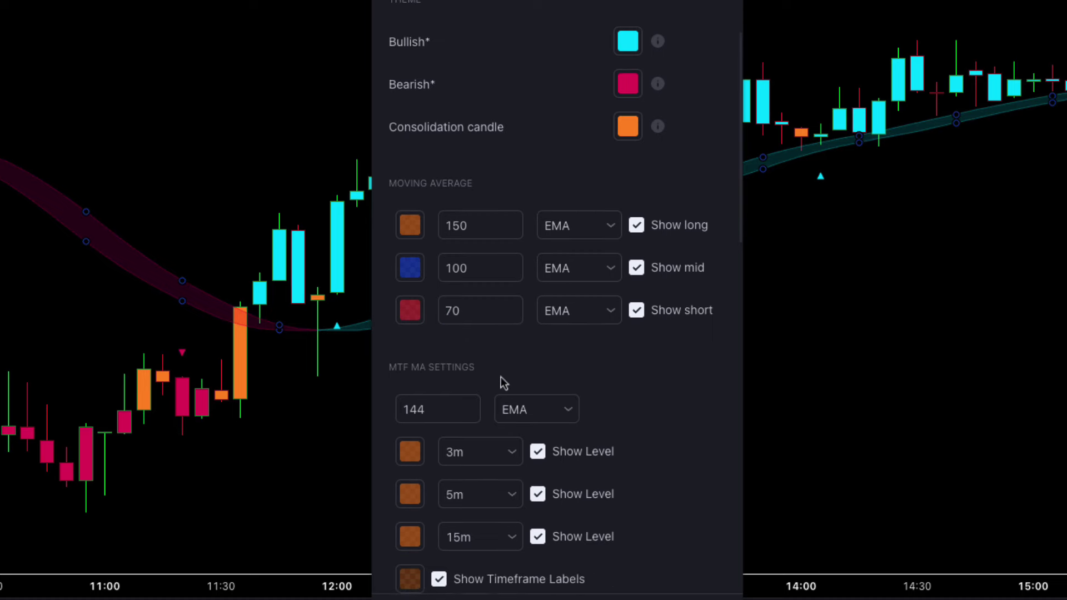
scroll(502, 376, down, 10)
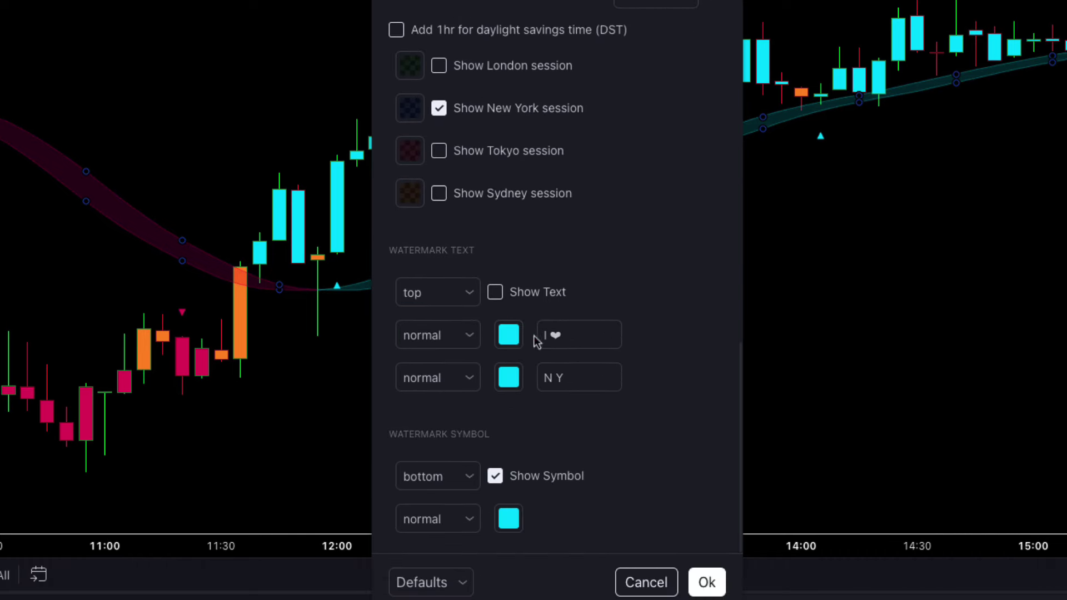
click(706, 582)
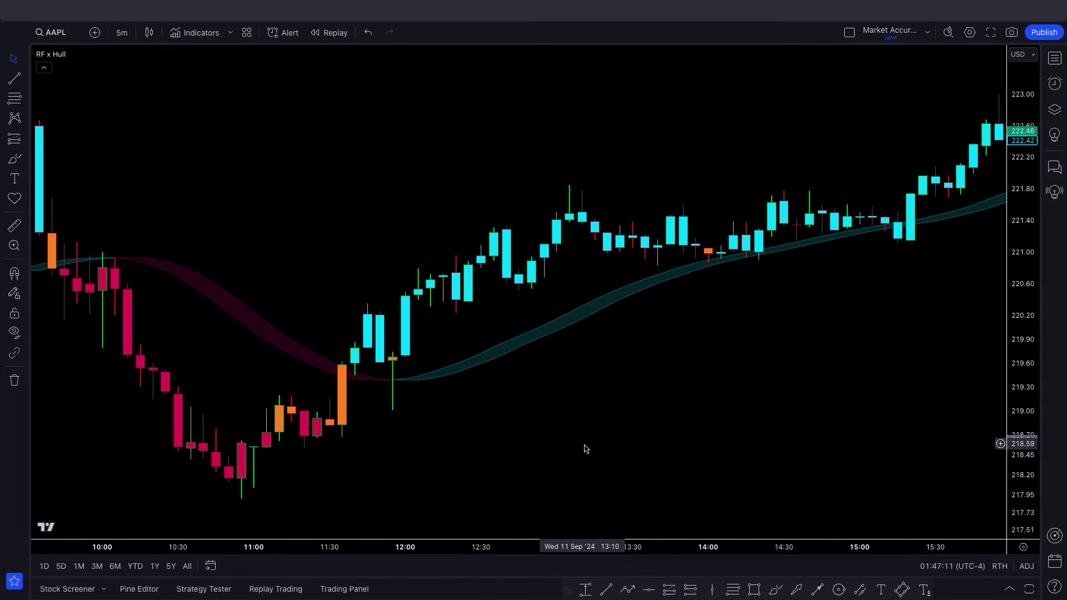
Step: Place a short position at the 10:05 candle with entry 220.53, stop 221.00 and target 218.11
scroll(596, 447, up, 1)
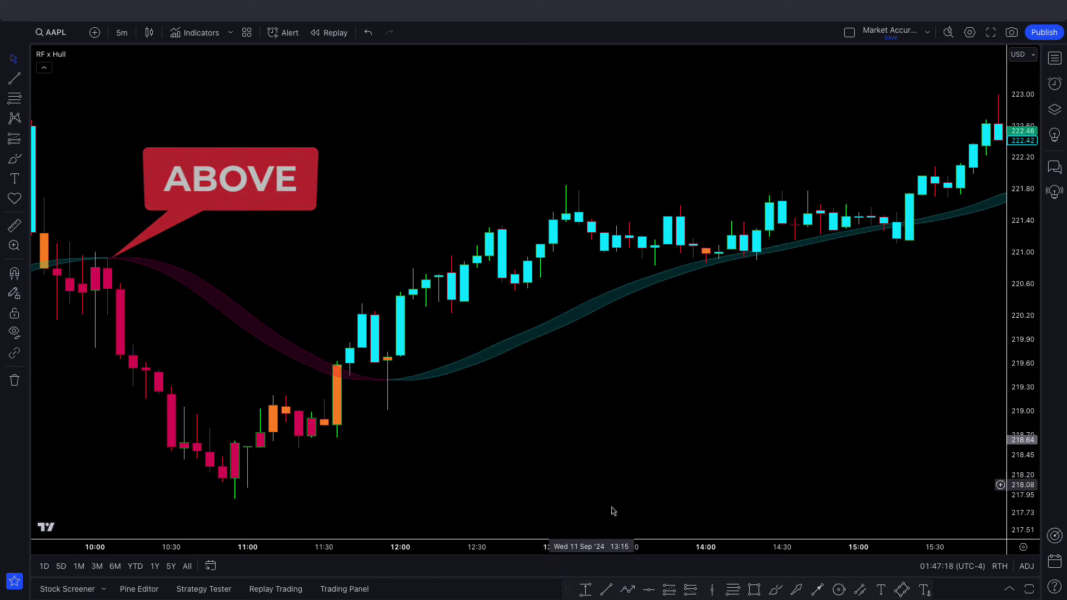
click(690, 589)
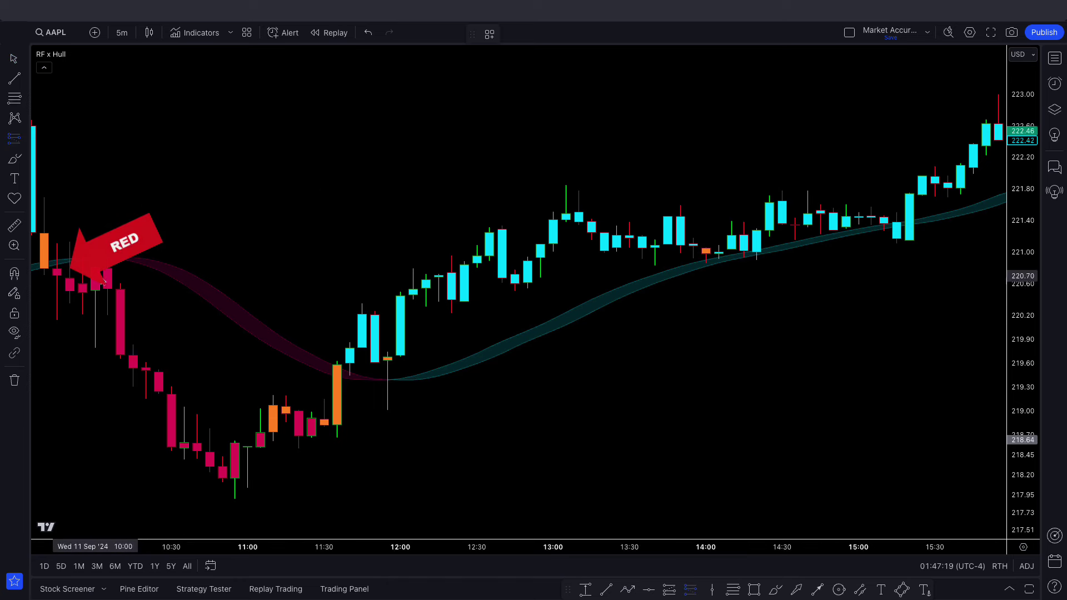
click(109, 293)
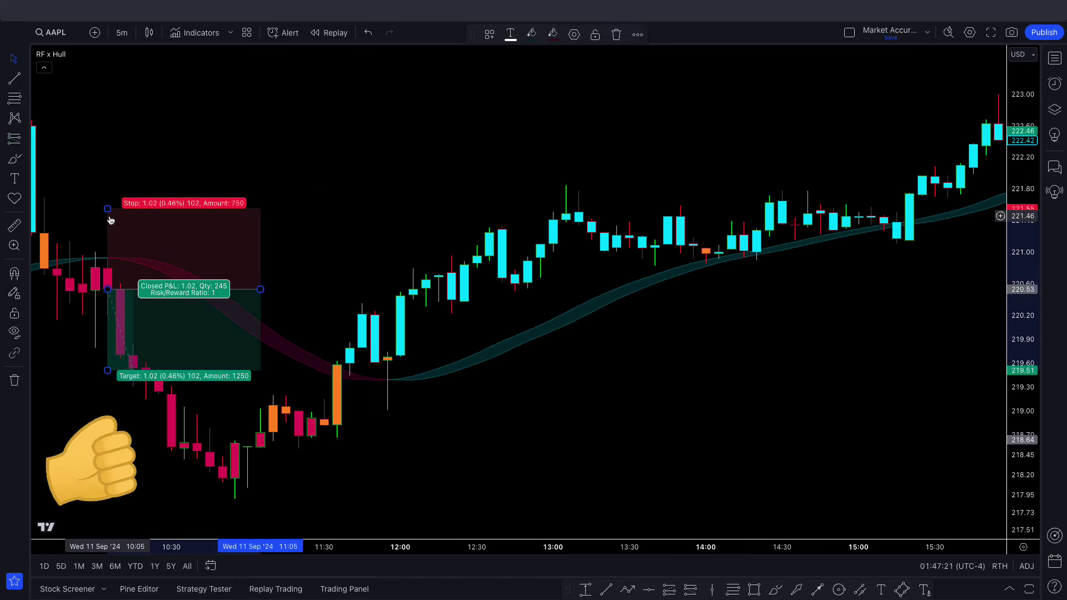
drag(107, 369, 99, 482)
click(309, 288)
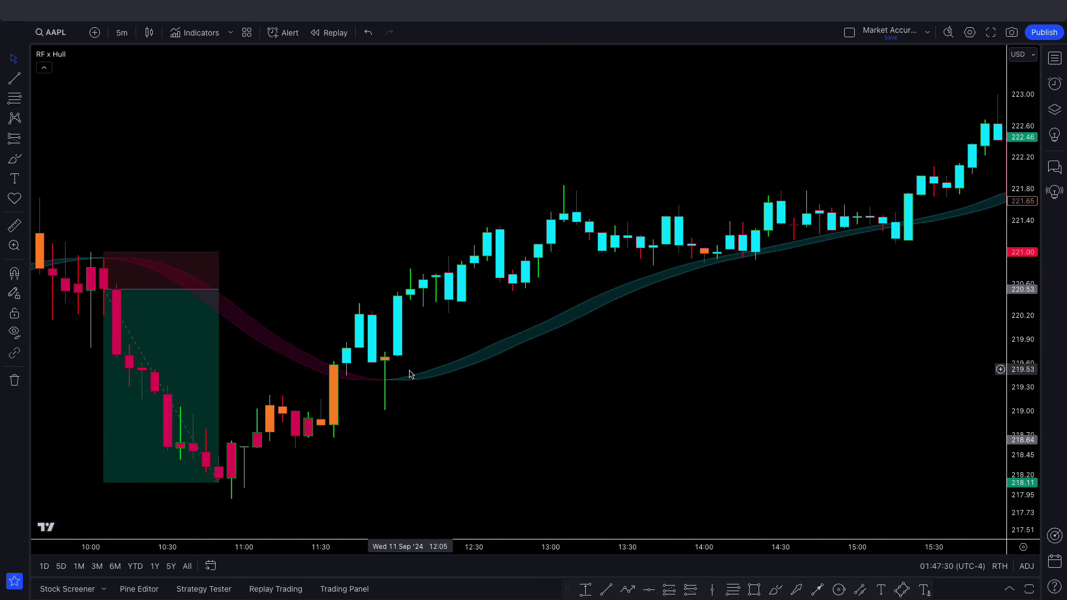
Step: Place a long position at the 12:00 candle with entry 220.43, stop 219.41 and target 222.26, extended to about 15:45
click(670, 591)
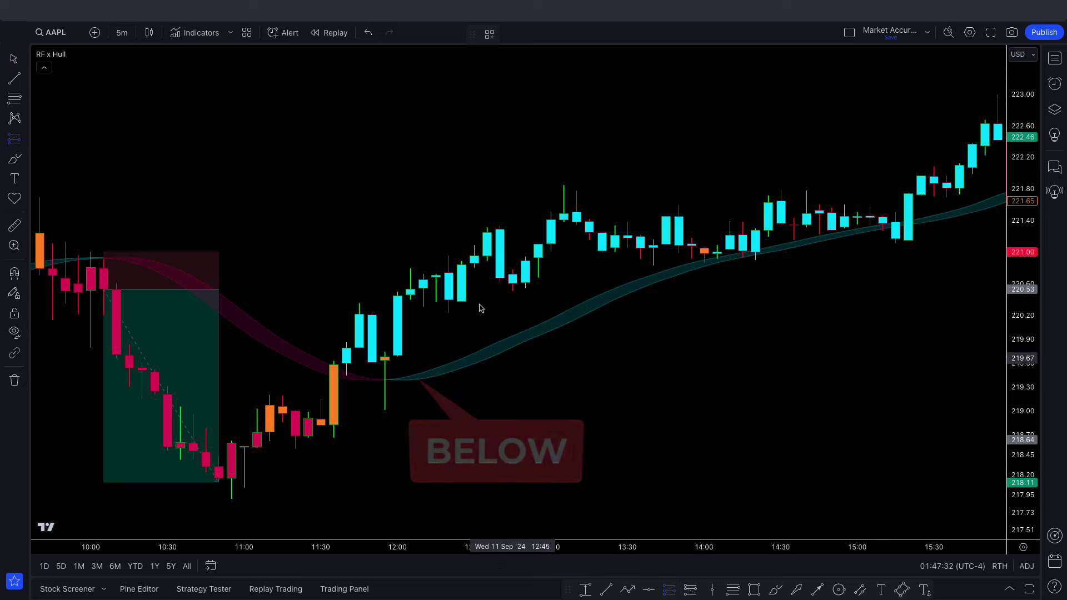
click(398, 300)
drag(397, 217, 399, 152)
drag(540, 298, 967, 279)
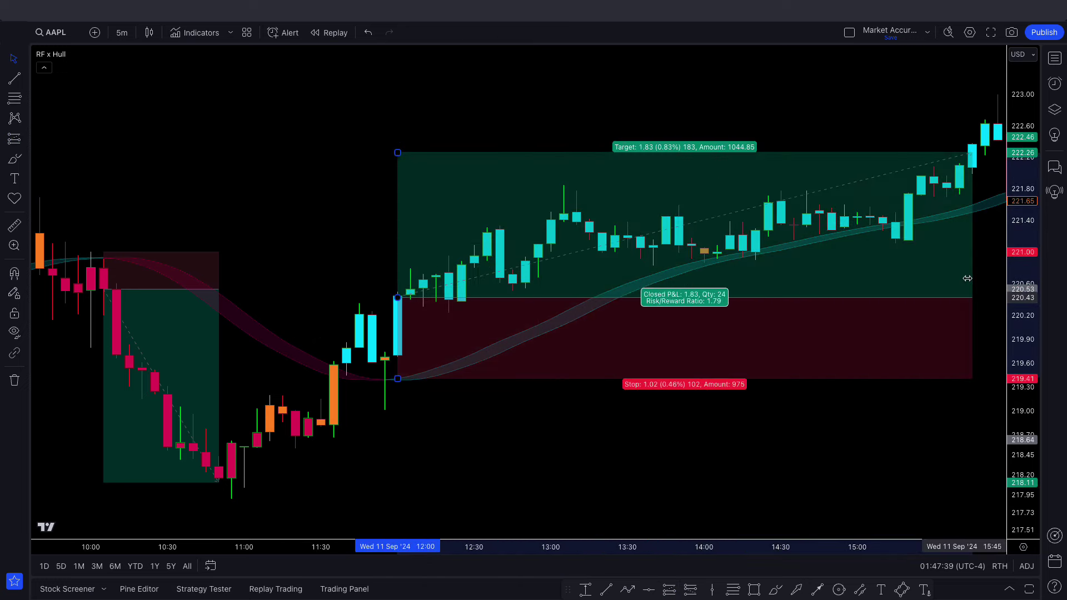
Step: Remove the short and long position drawings from the chart
click(14, 380)
click(67, 374)
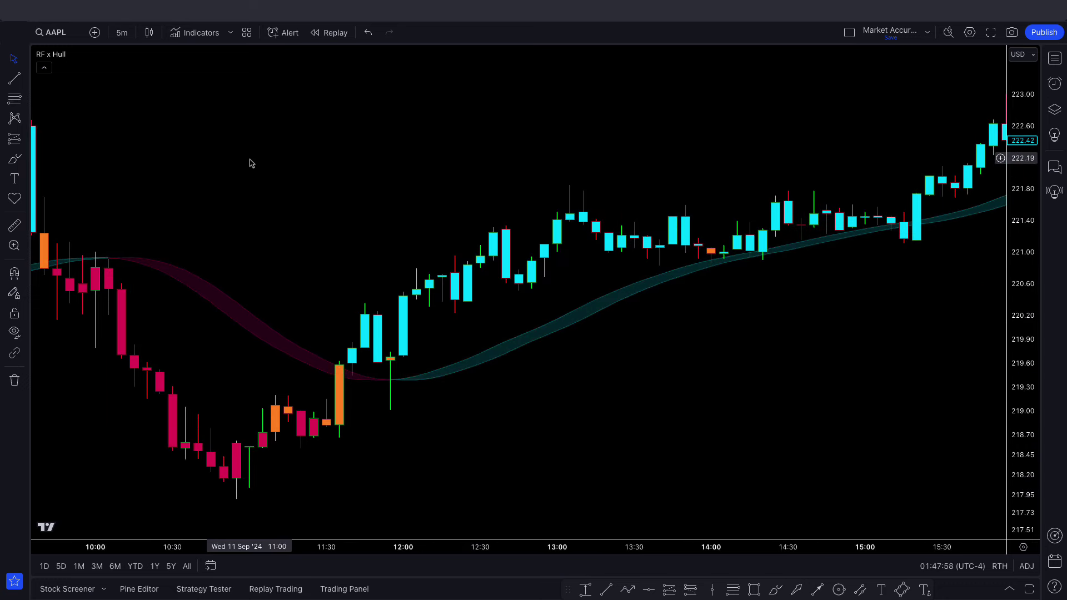
Step: Search the indicators for KDJ and add KDJ [JoseMetal] to the chart
click(203, 36)
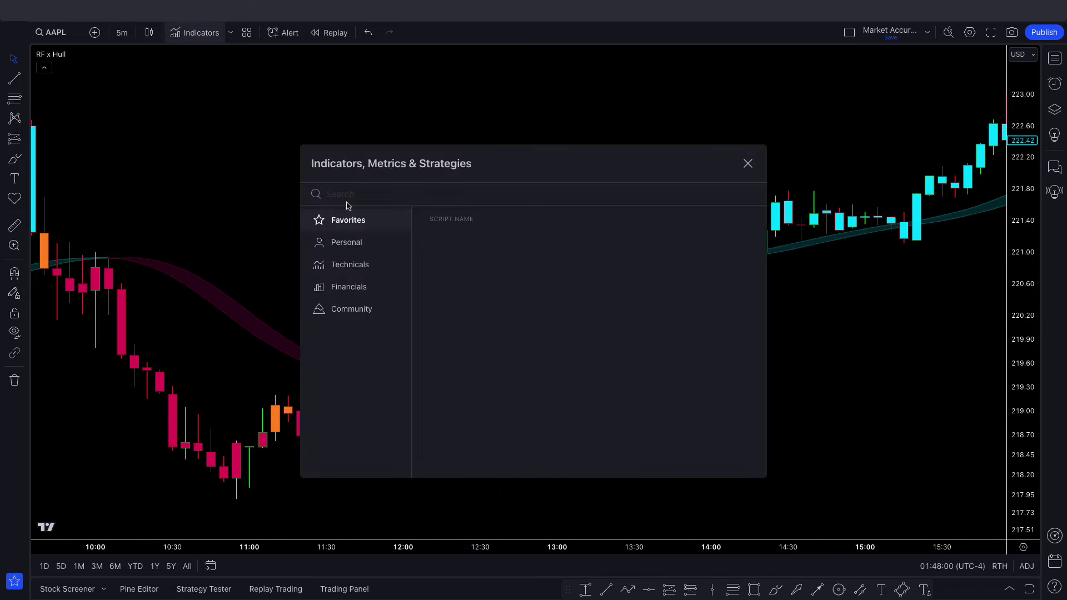
text(KDJ)
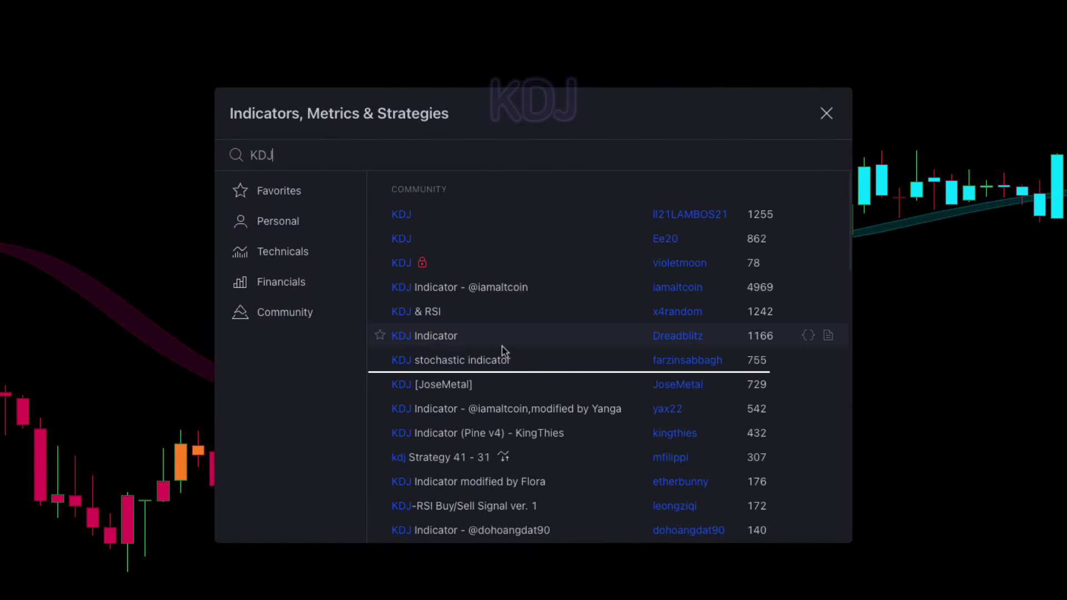
click(412, 391)
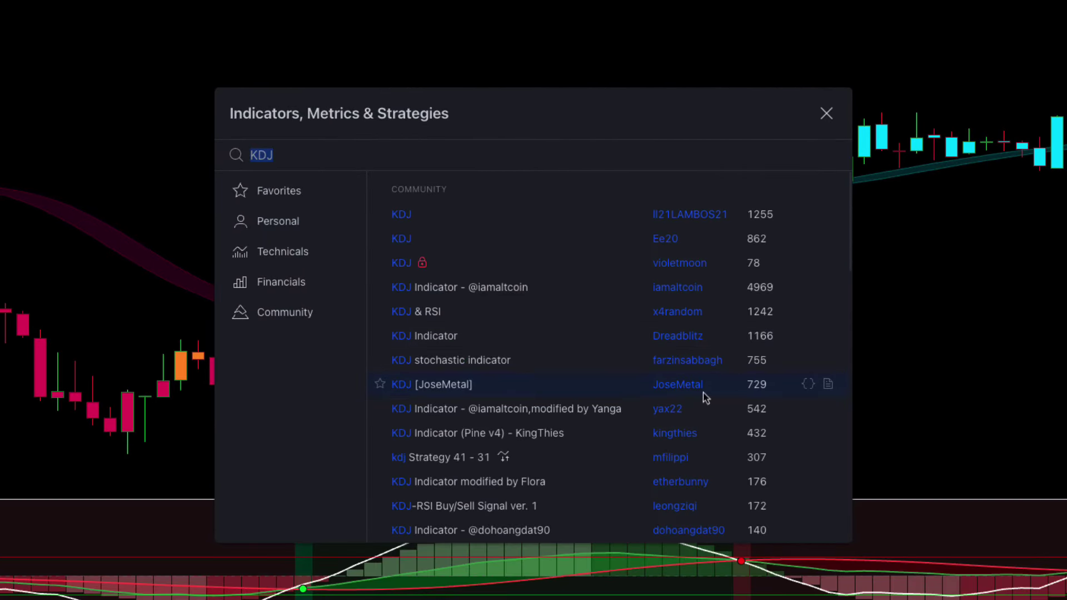
click(826, 113)
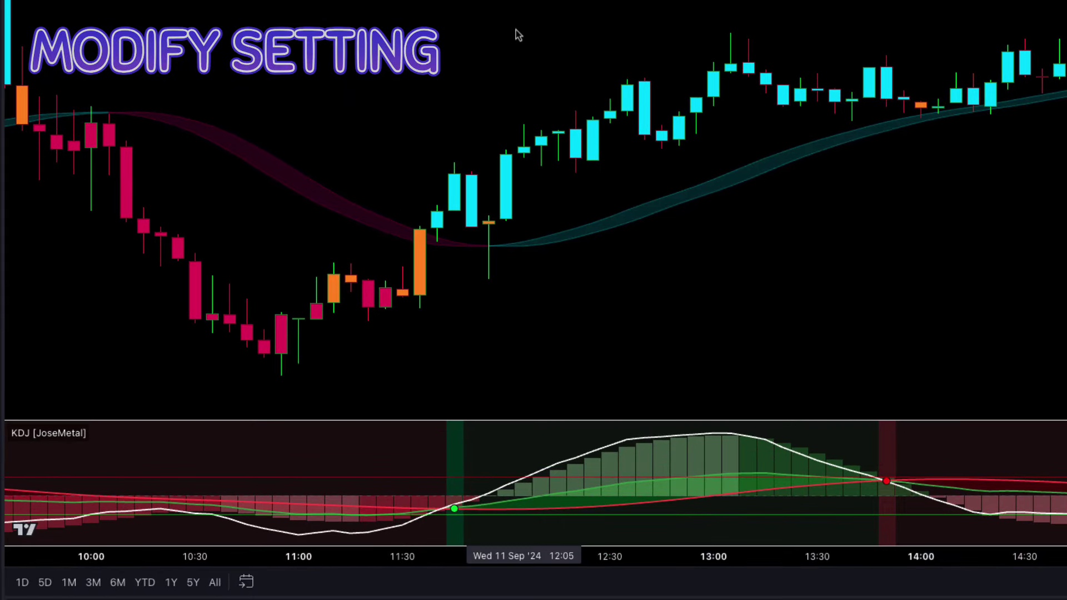
Step: In the KDJ inputs, set Longitud to 29, the D value to 5 and Suavizado Histograma to 26
click(111, 432)
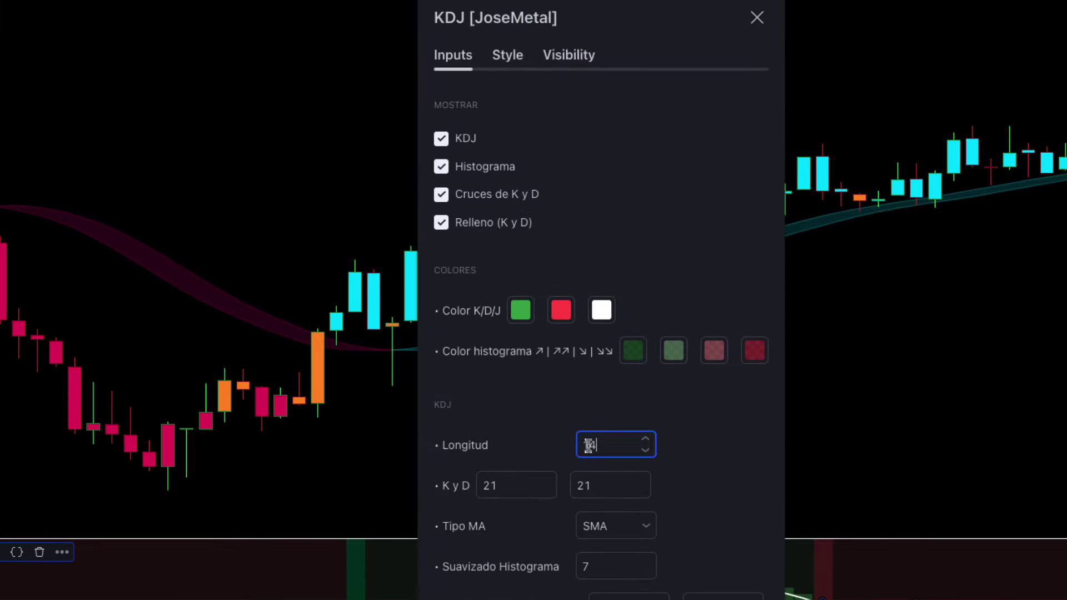
click(577, 485)
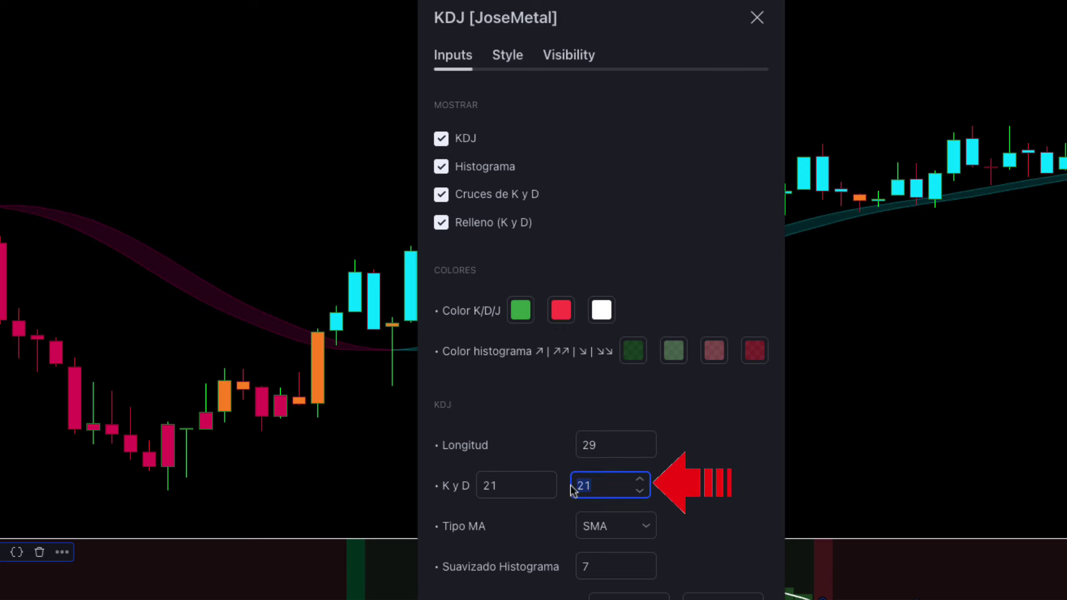
text(5)
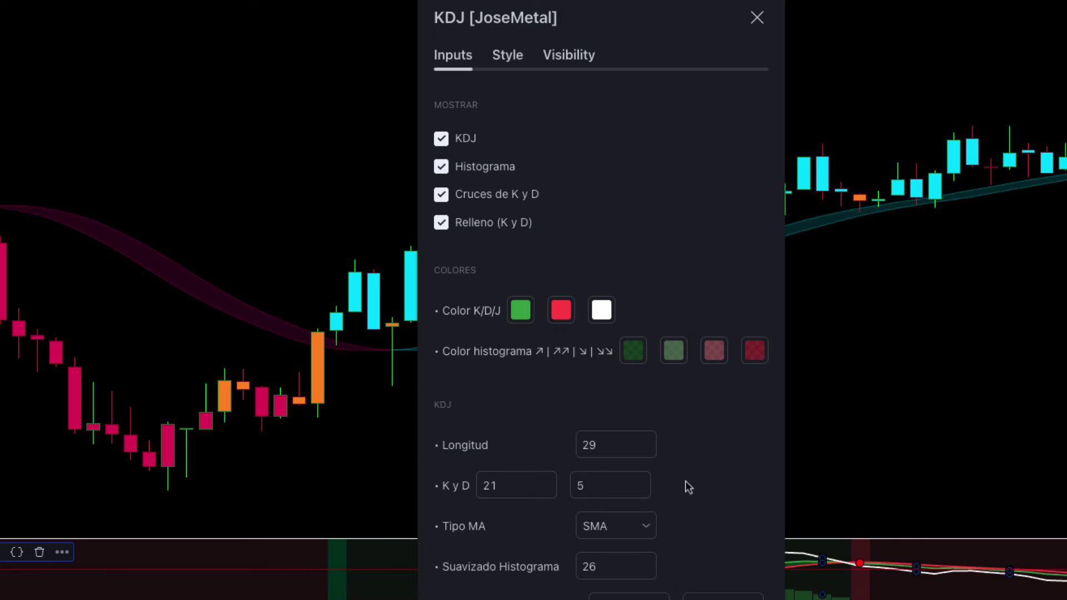
Step: In the KDJ style settings, make histogram colors 0 and 1 solid green and colors 2 and 3 solid red
click(498, 61)
click(561, 77)
click(614, 127)
click(572, 110)
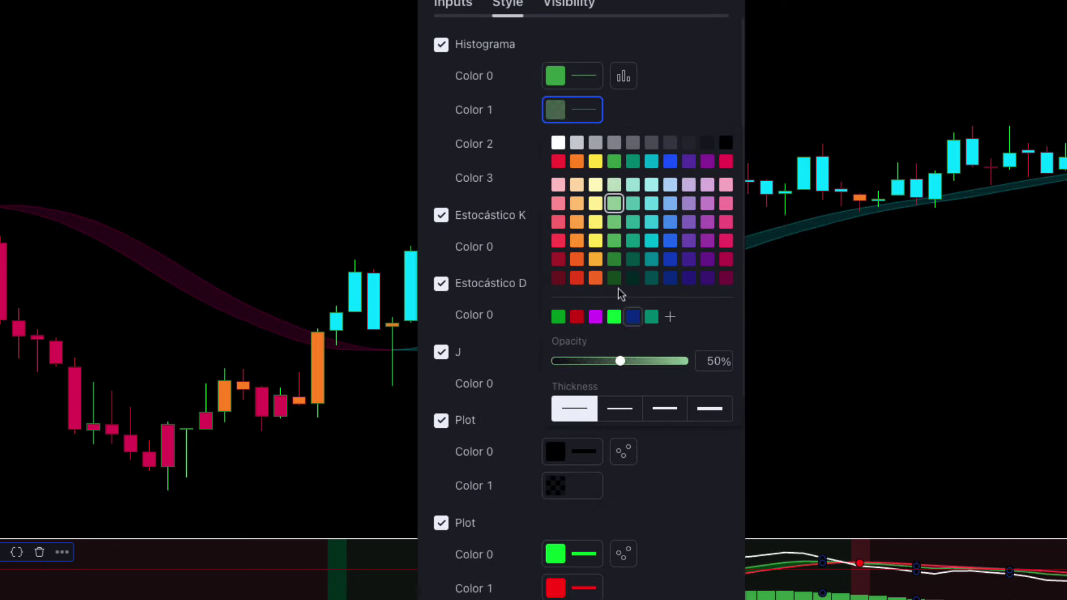
click(572, 143)
click(547, 177)
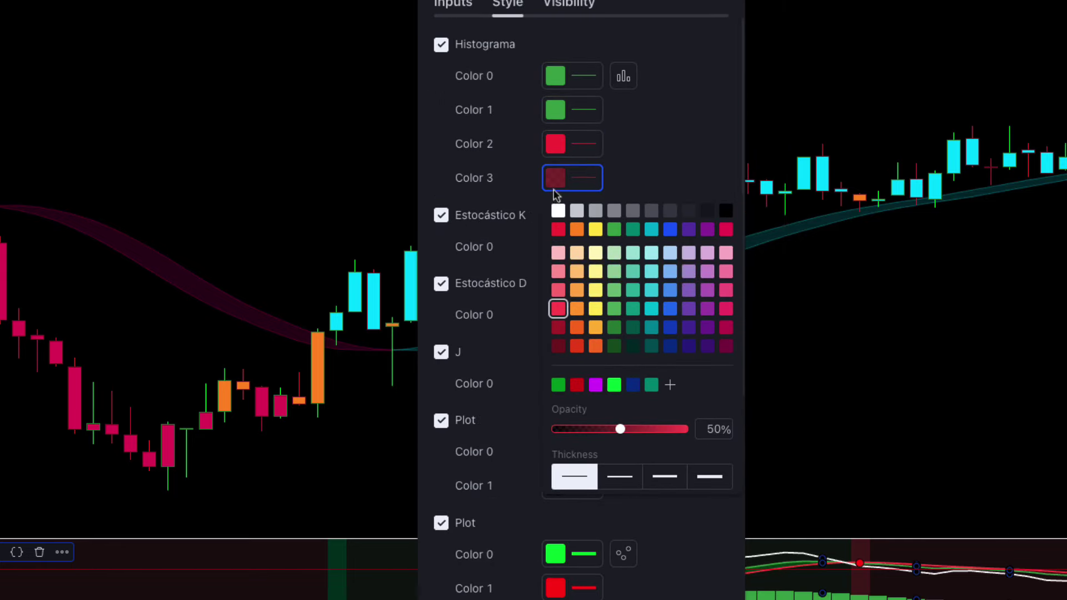
click(670, 174)
Step: Turn off Estocástico K and D, J, both Plots, Background Color, Sobrecompra, Sobreventa and Relleno K-D, and apply the KDJ settings
click(440, 215)
click(440, 283)
click(440, 351)
click(441, 420)
click(441, 523)
scroll(567, 375, down, 5)
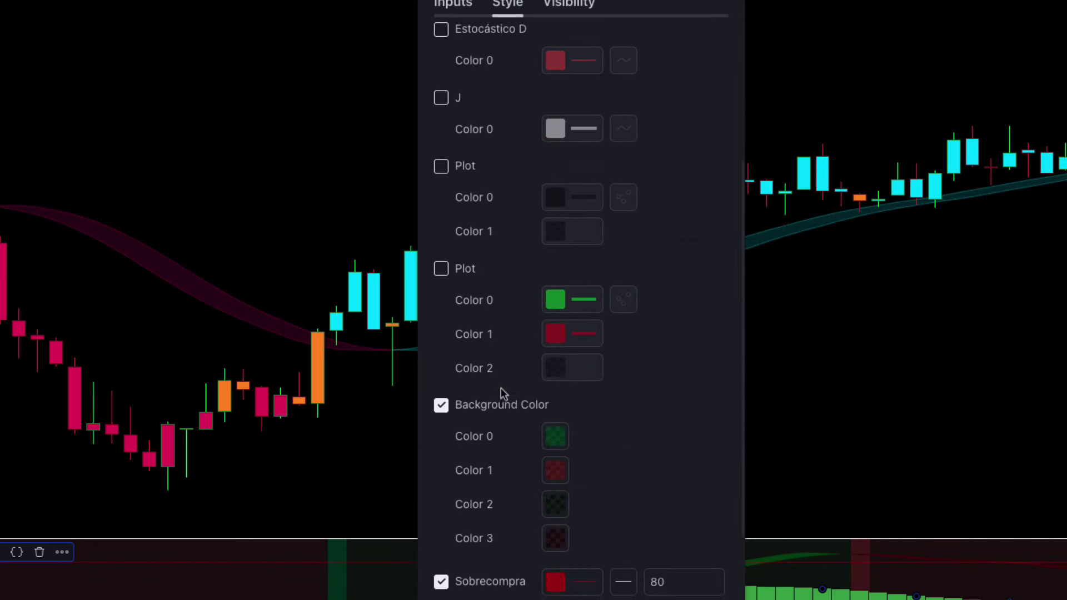
click(440, 407)
scroll(486, 343, down, 5)
click(441, 402)
scroll(547, 367, down, 1)
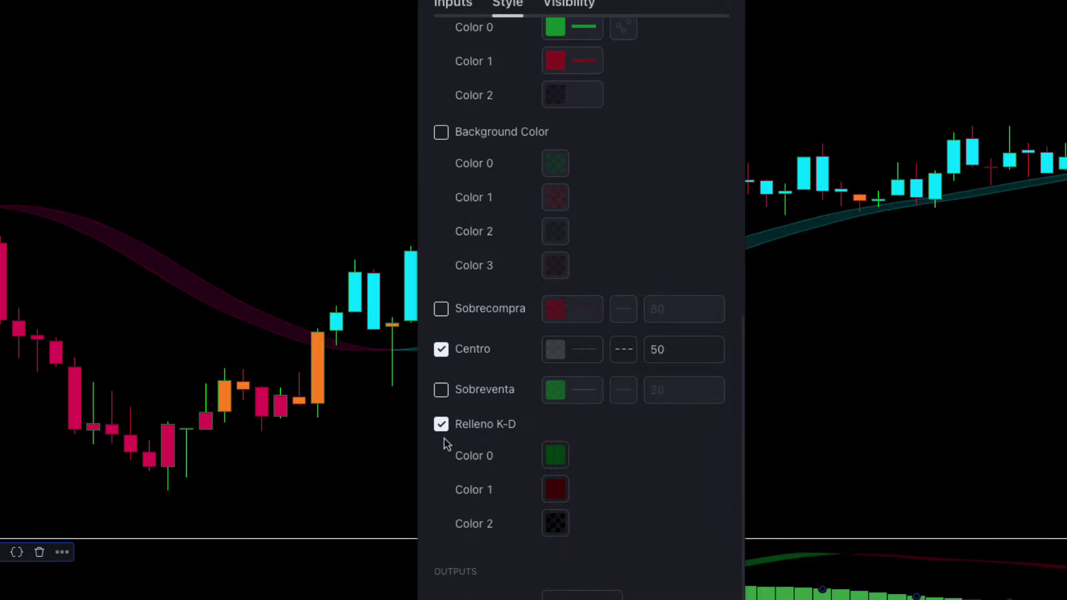
click(695, 584)
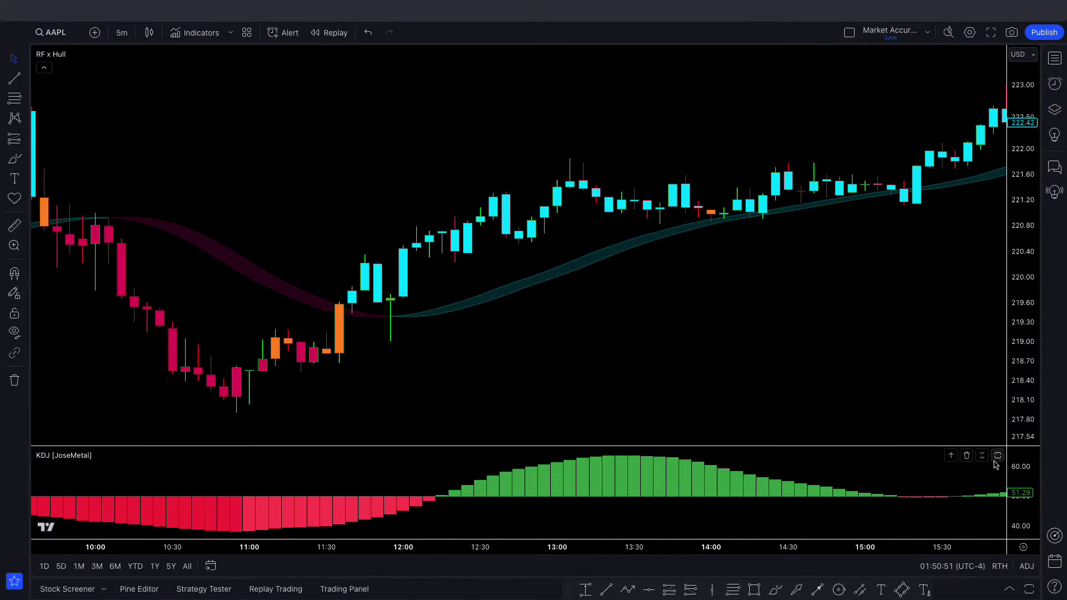
Step: Maximize the KDJ pane and examine the red and green histogram phases around its 50 level
click(1034, 450)
drag(619, 405, 716, 408)
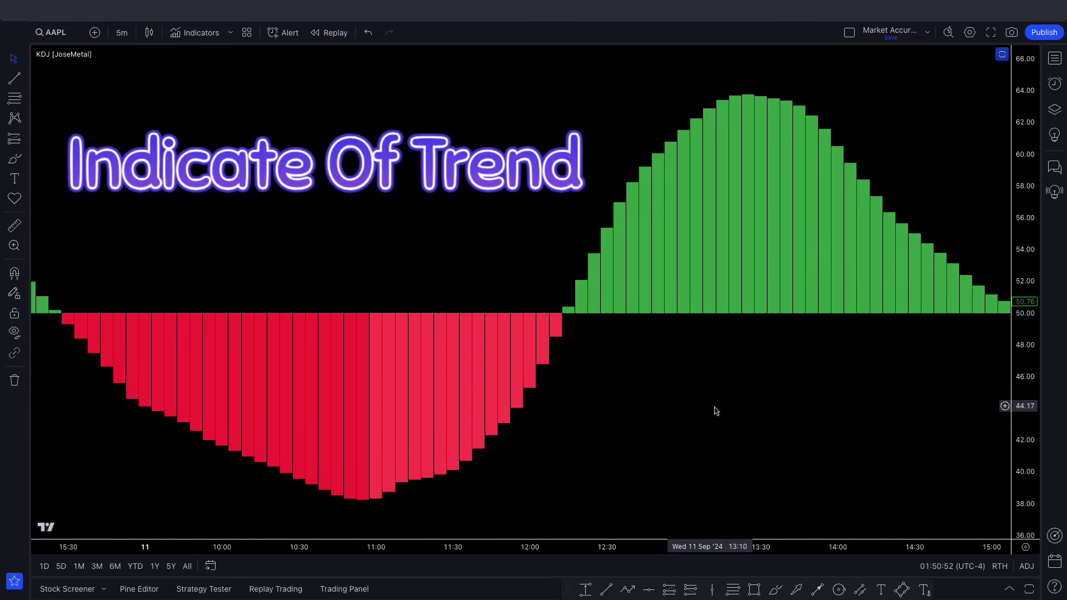
scroll(715, 410, up, 1)
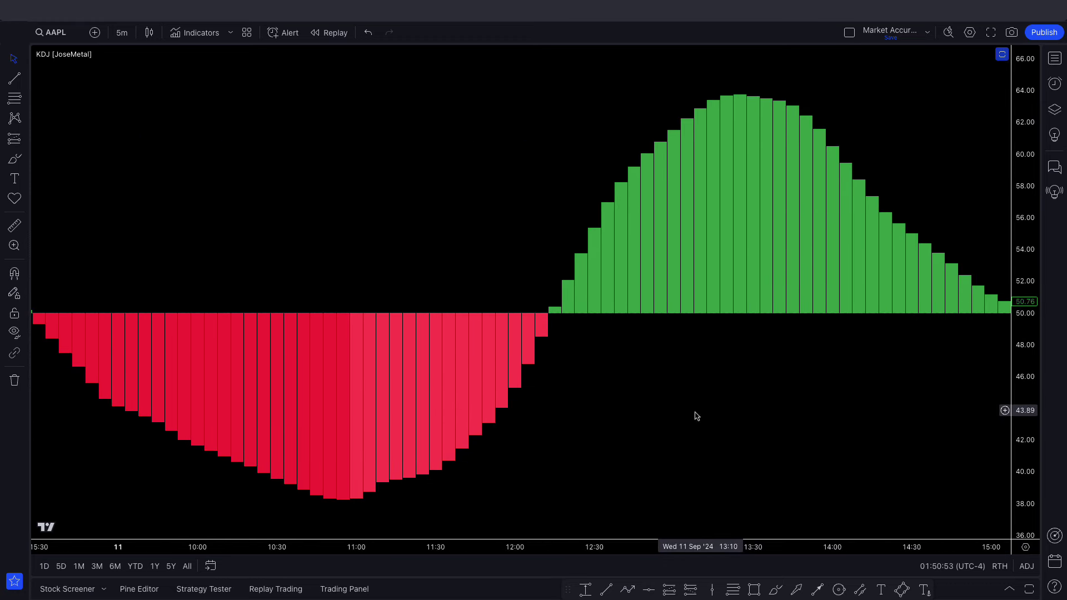
drag(694, 418, 708, 415)
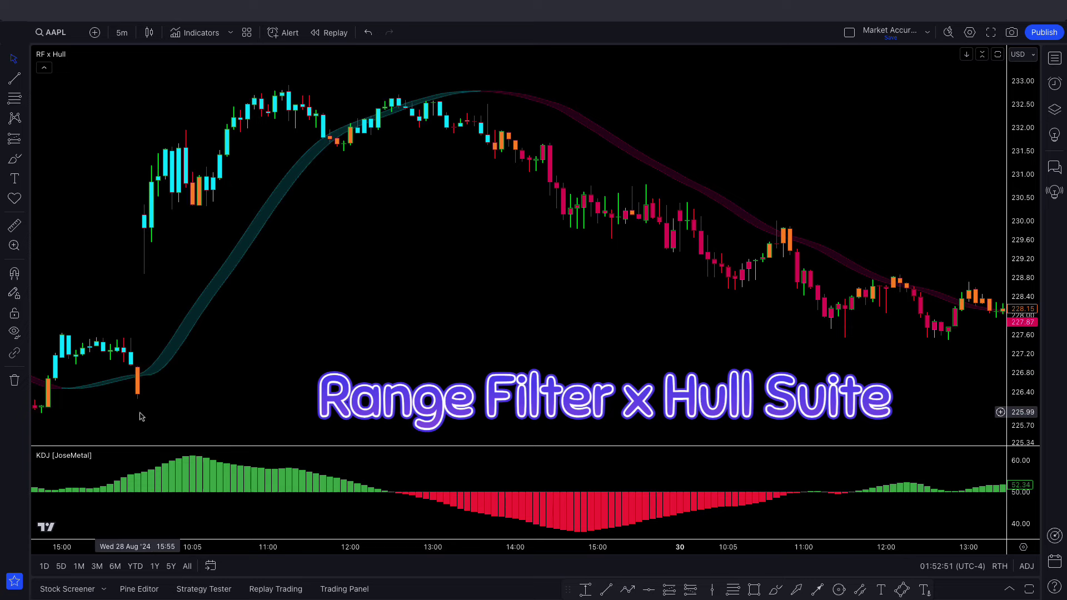
Step: Place a long position on the 28 Aug bullish candle at 227.57 with stop 226.18 and target 231.99, extending it to the target candle
drag(209, 398, 233, 396)
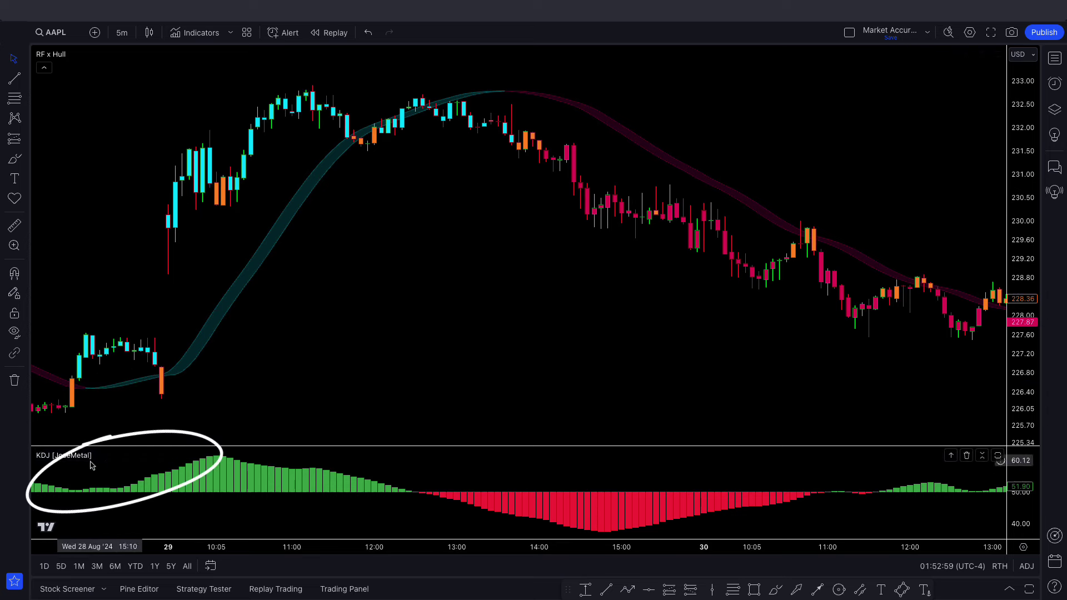
click(668, 589)
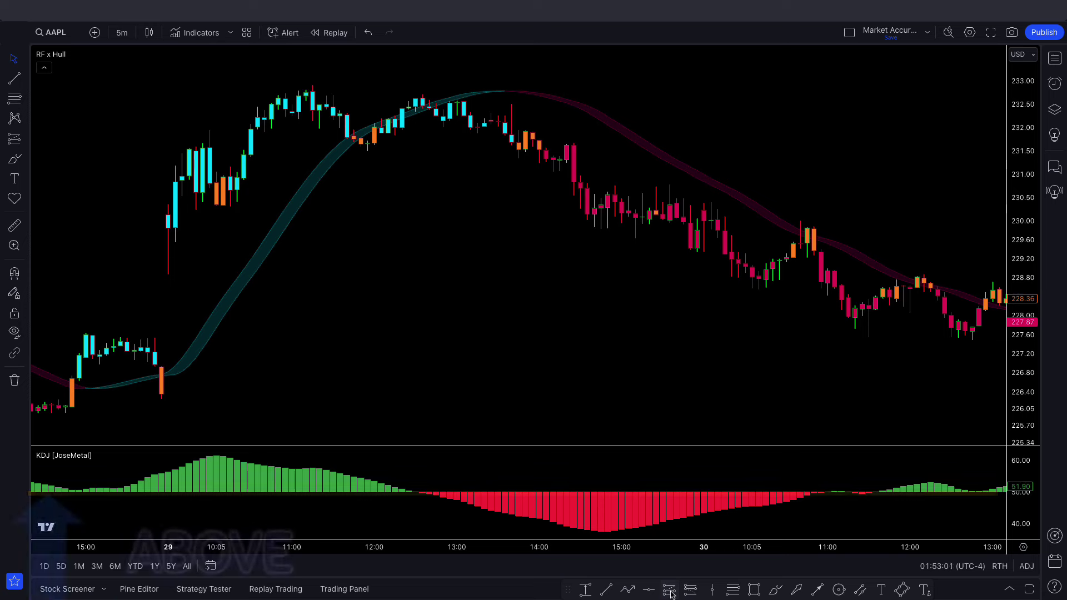
click(92, 337)
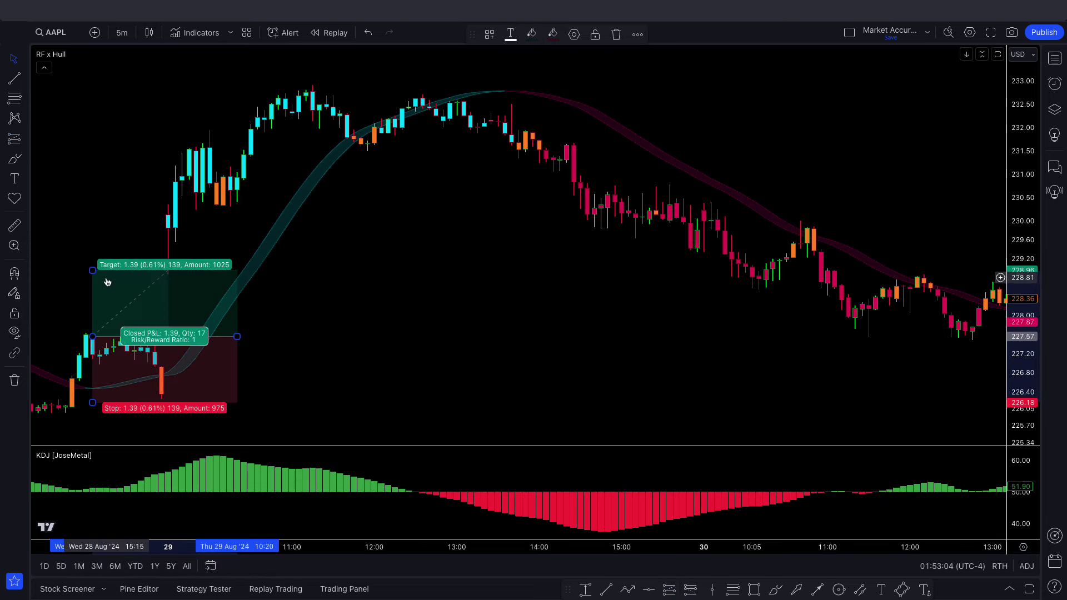
drag(92, 270, 124, 126)
mouse_move(237, 337)
mouse_down()
mouse_move(271, 337)
mouse_move(256, 337)
mouse_up()
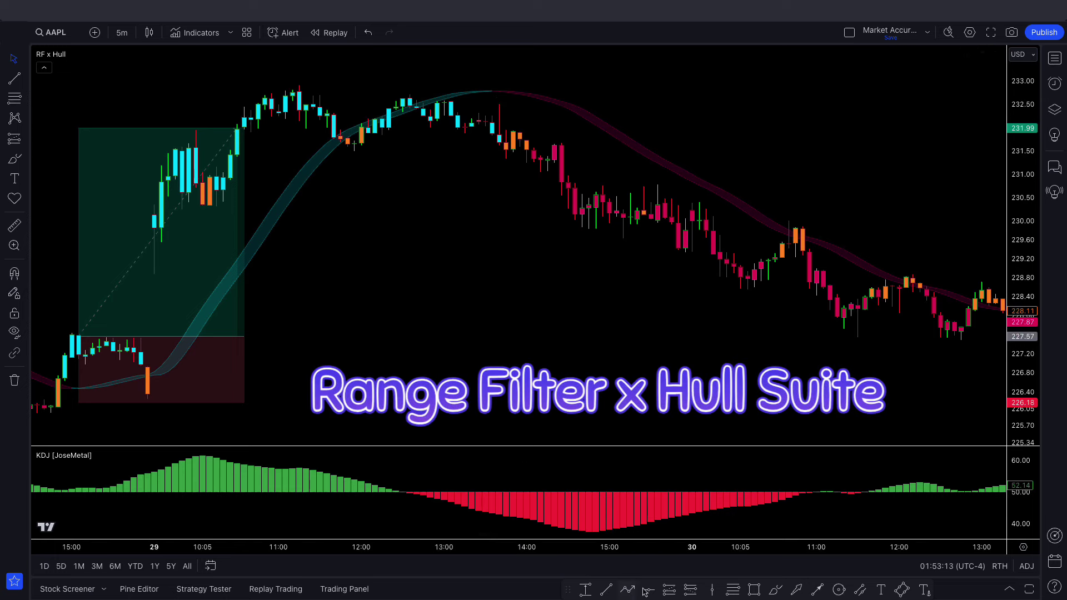
Step: Mark the 29 Aug 14:05 candle with a vertical line and place a widened short position there at 231.33, stop 232.72, target 227.63
click(712, 590)
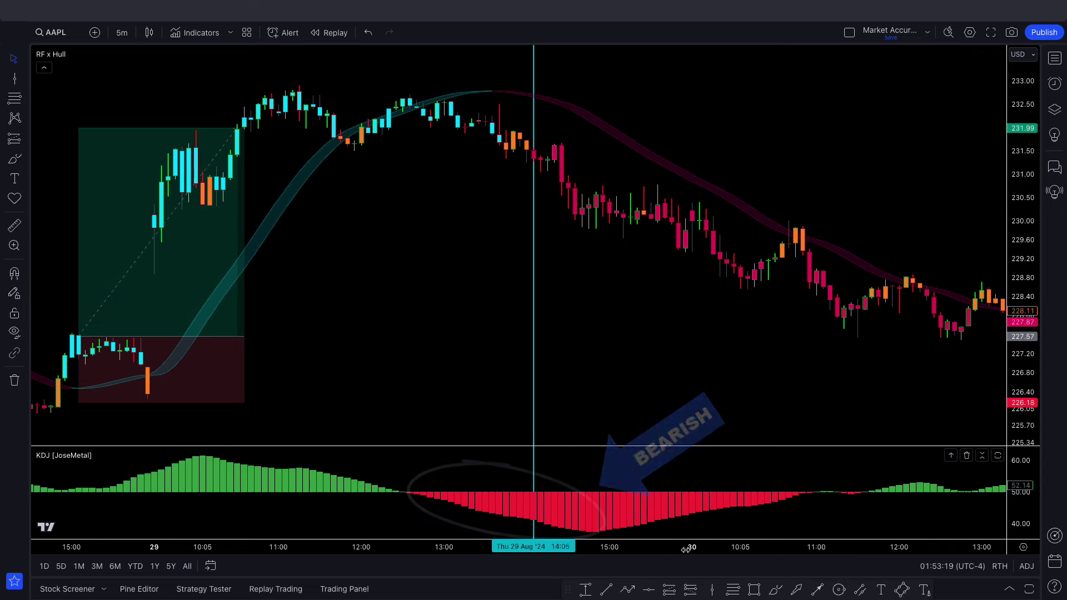
click(691, 590)
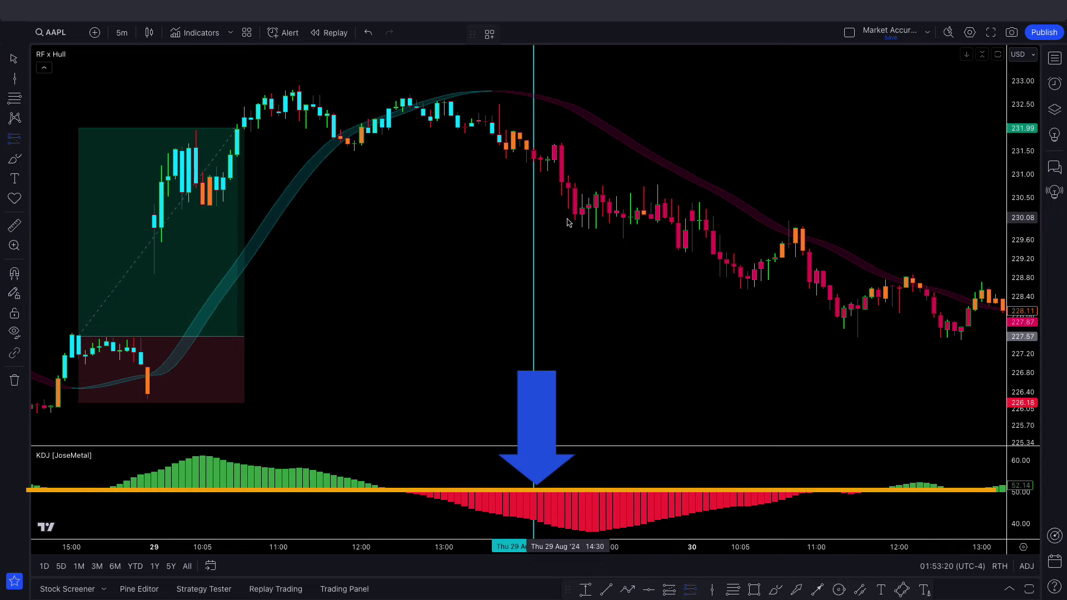
click(538, 160)
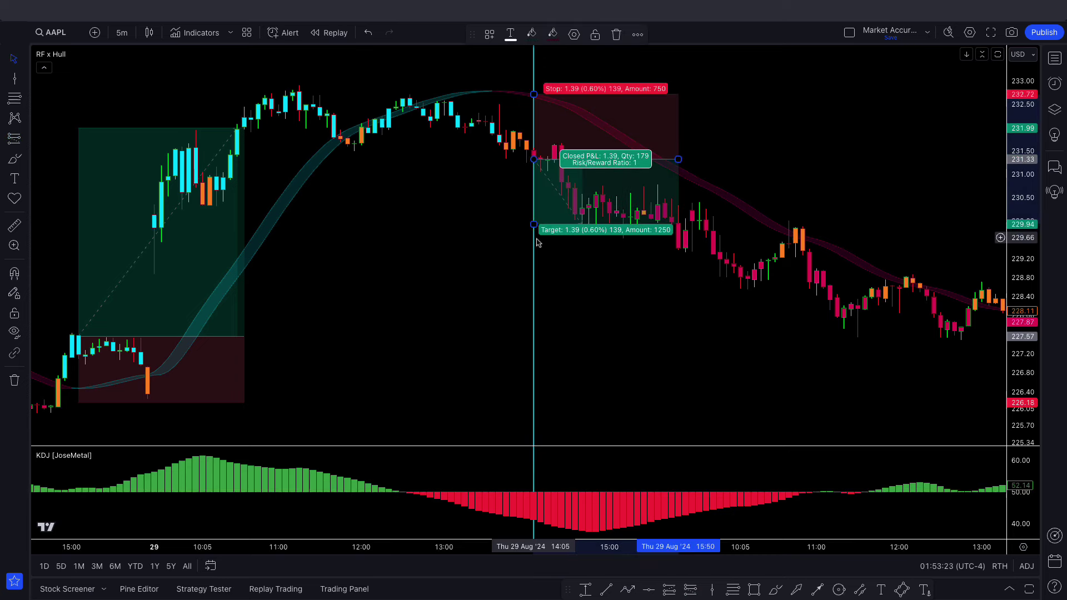
drag(532, 226, 532, 333)
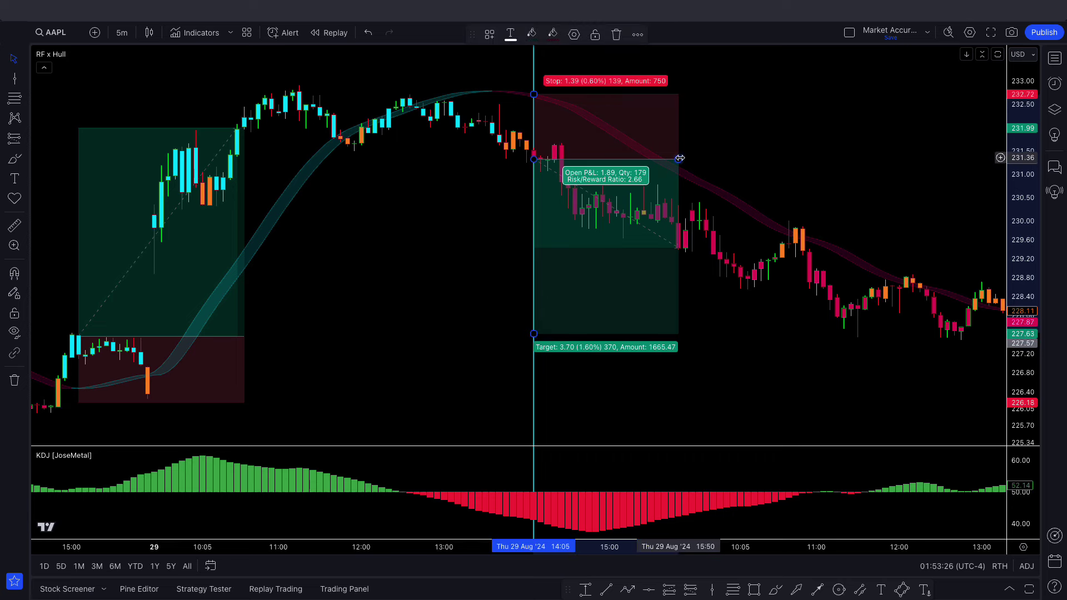
drag(684, 163, 857, 191)
click(916, 178)
Step: On the 15-minute US30 chart, place a long position at the 25 Sep 04:45 candle at 42,189.99 with the stop at 42,127.25
scroll(917, 181, up, 3)
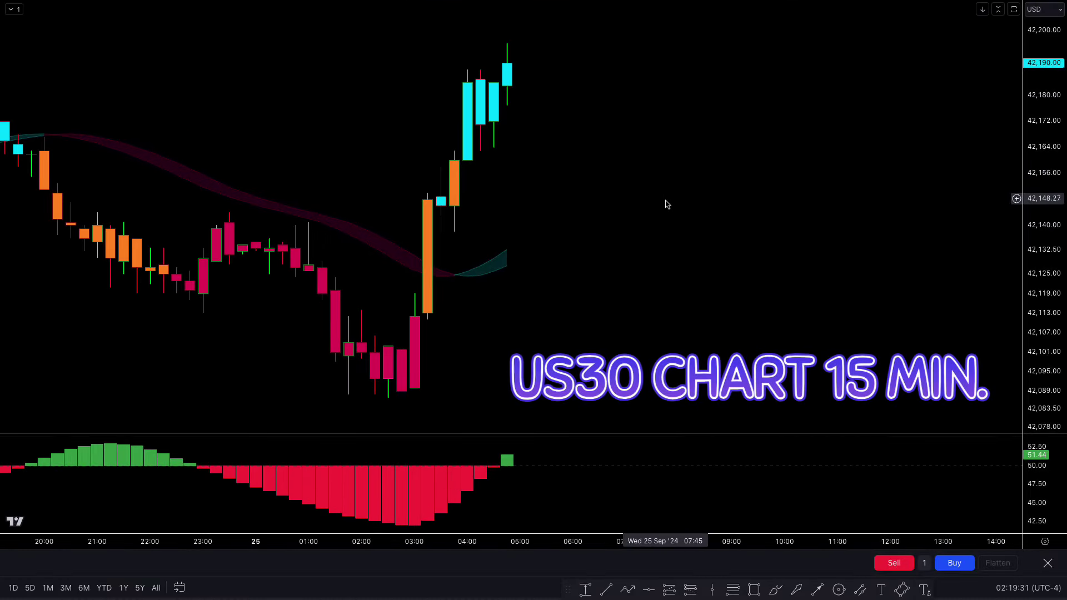
drag(648, 206, 637, 206)
drag(625, 208, 616, 211)
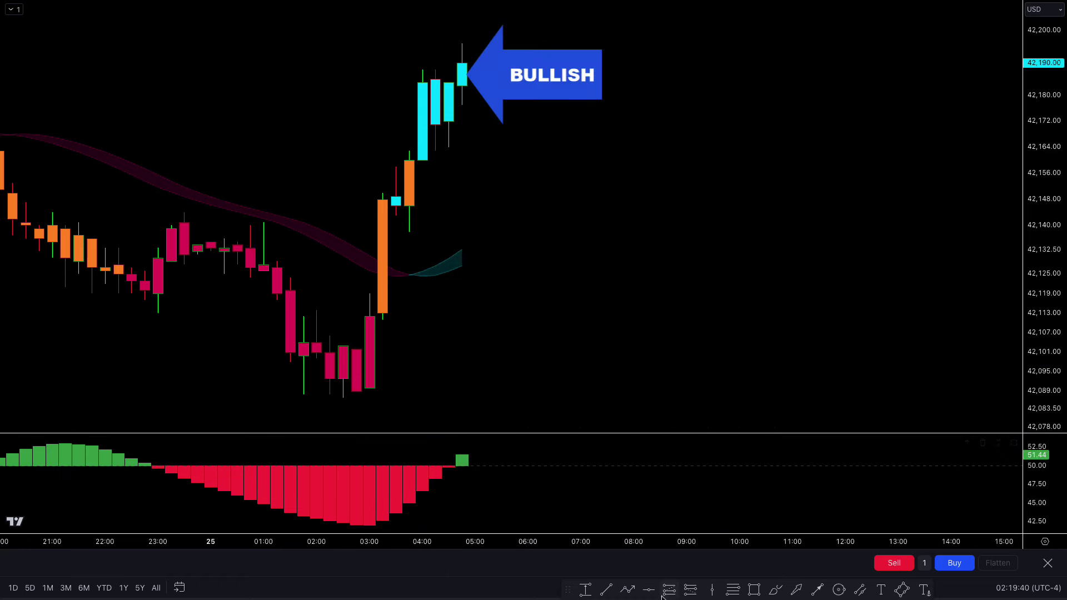
click(666, 595)
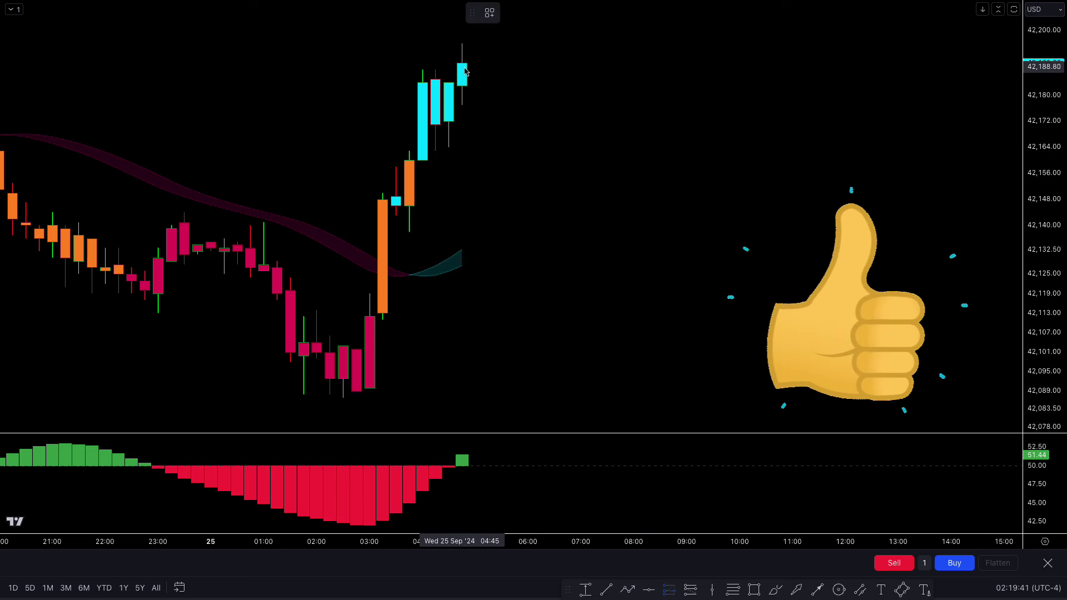
click(462, 65)
drag(464, 134, 461, 267)
Step: Raise the US30 long position's target to 42,283.98 for a 1:1.5 risk/reward ratio
drag(1045, 142, 1041, 283)
drag(807, 246, 790, 324)
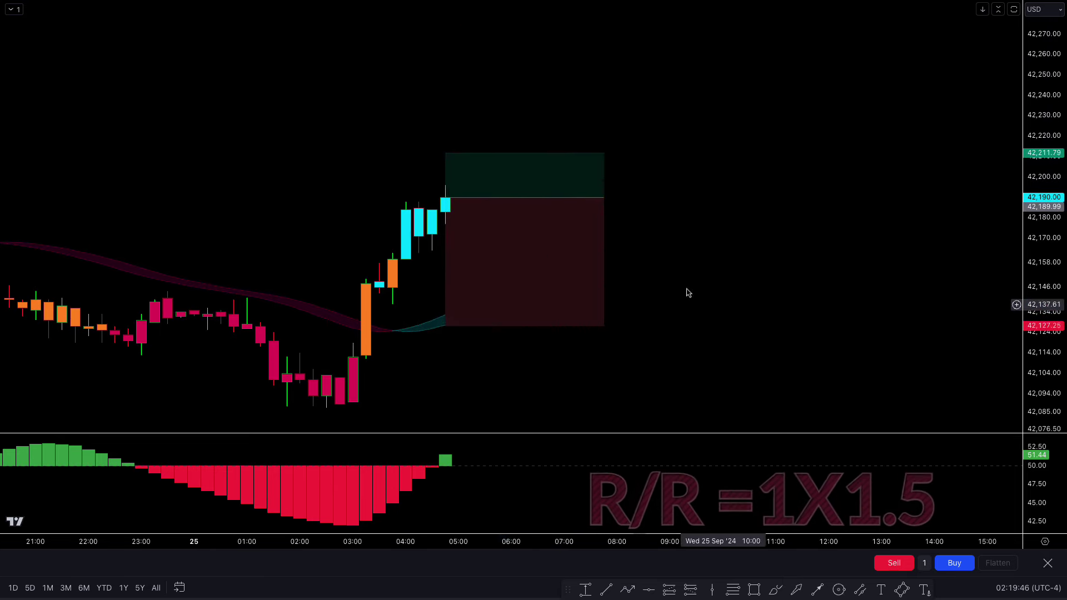
drag(445, 152, 438, 7)
click(820, 190)
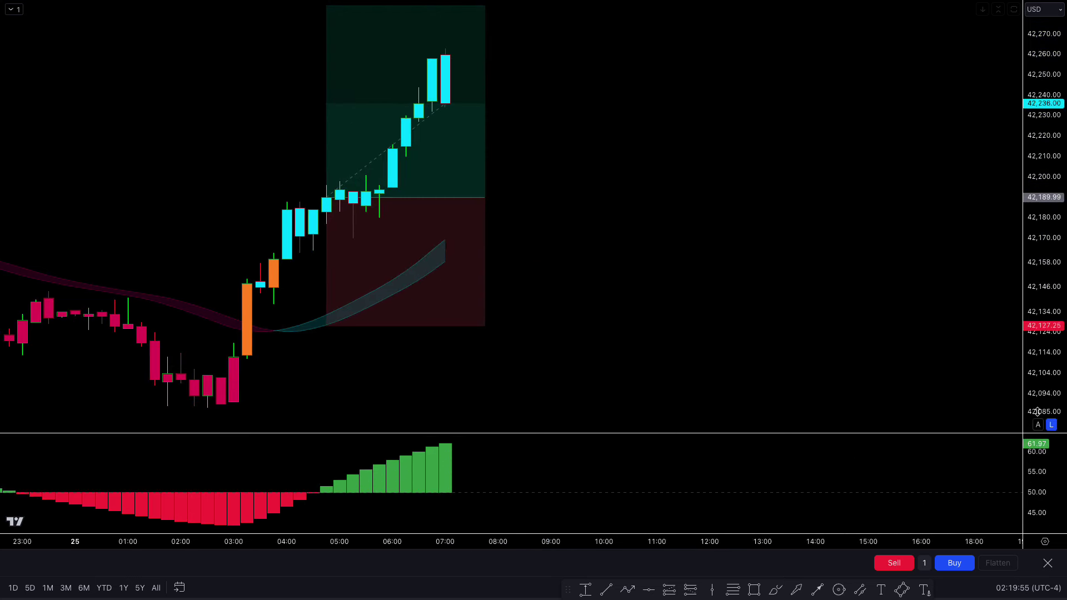
Step: Restore automatic price scaling and adjust the long position's end to the 09:30 candle that reaches the target
click(1039, 424)
drag(809, 340, 845, 348)
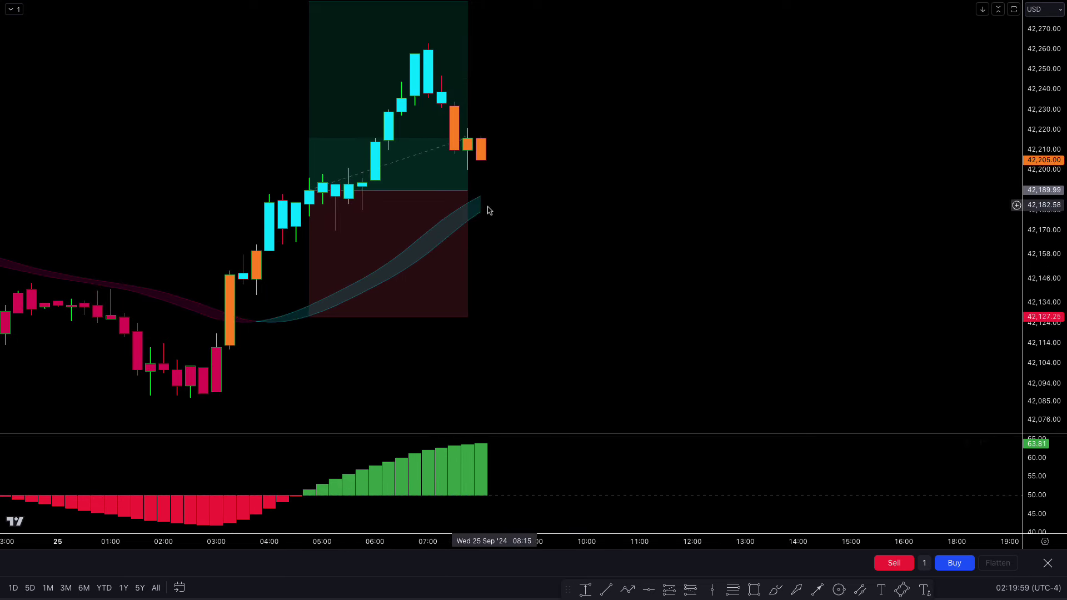
drag(467, 190, 653, 190)
click(787, 281)
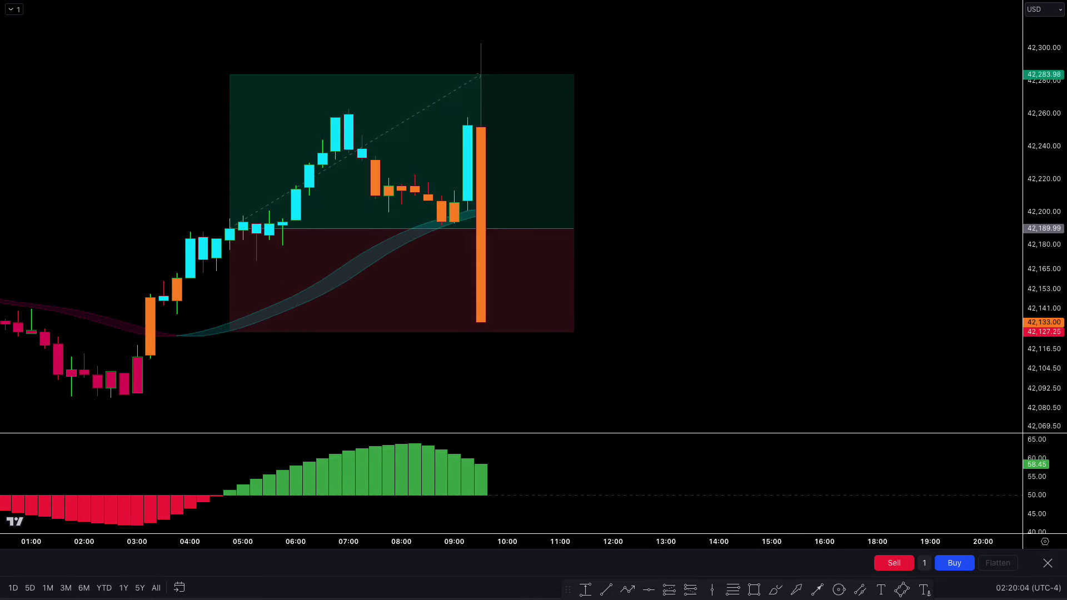
drag(574, 238, 480, 220)
click(559, 243)
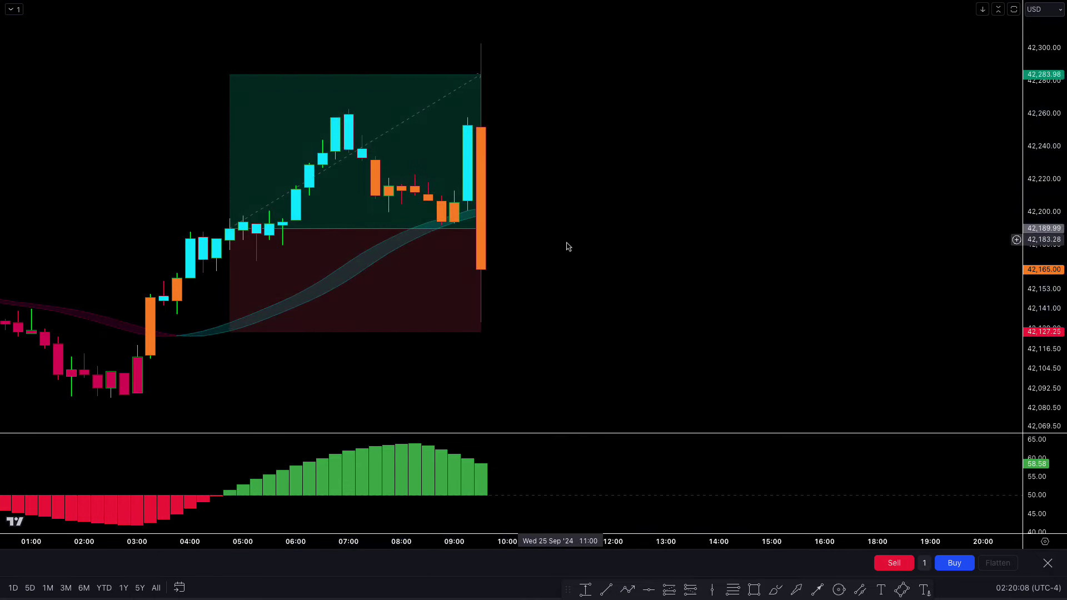
Step: Place a short position at the 25 Sep 10:45 candle at 42,051.60 with the stop above the Hull band at 42,197.36
scroll(564, 259, up, 1)
drag(570, 261, 664, 268)
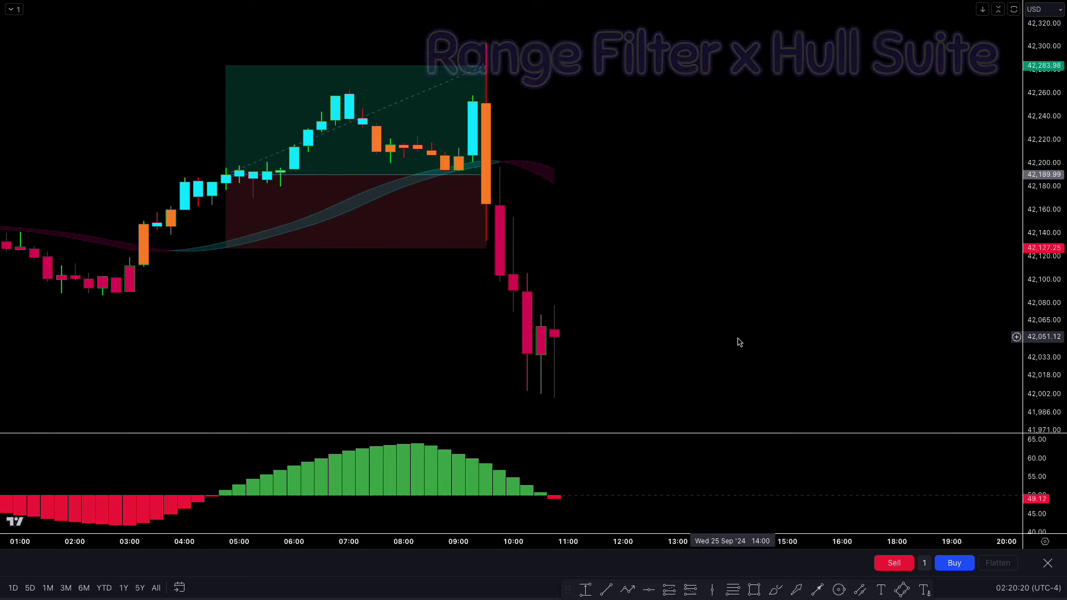
scroll(739, 342, up, 2)
drag(646, 349, 757, 312)
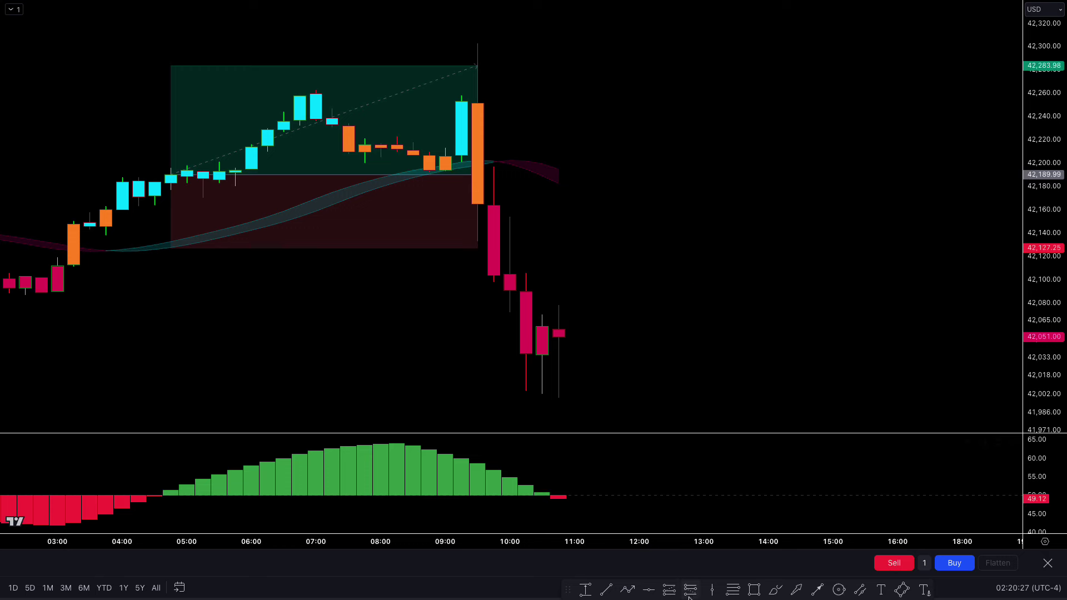
click(560, 337)
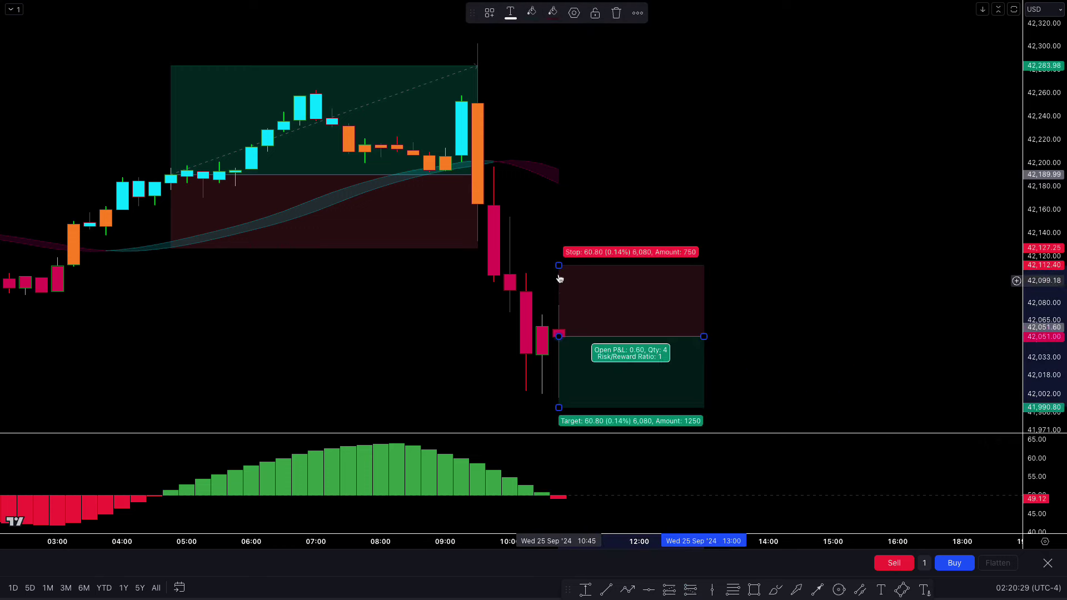
drag(557, 262, 558, 167)
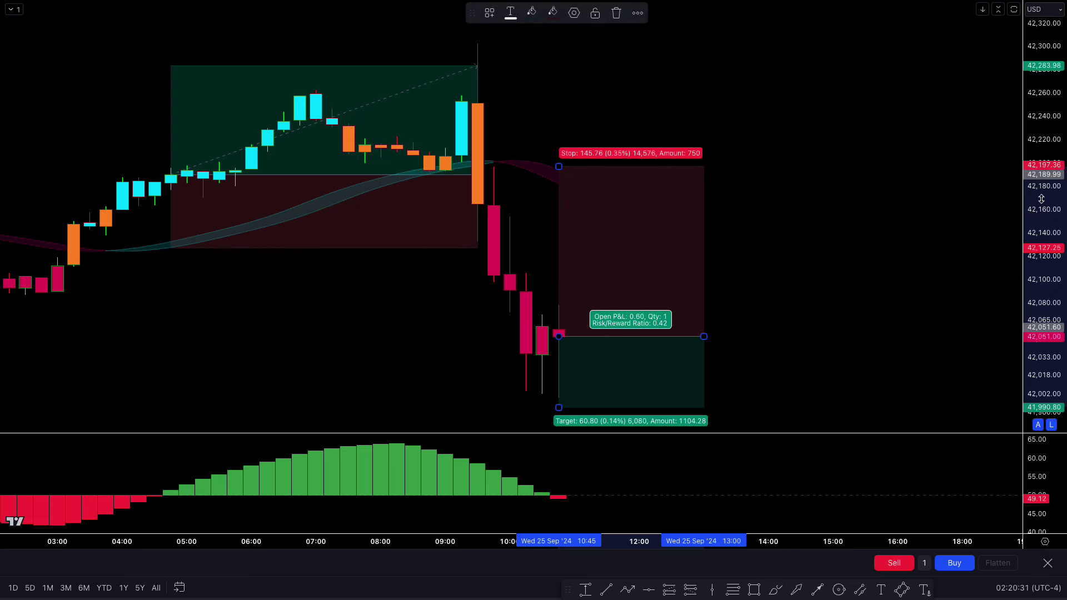
Step: Lower the short position's target to 41,831.98 for a 1:1.5 risk/reward ratio
drag(1043, 215, 1041, 317)
drag(894, 309, 819, 226)
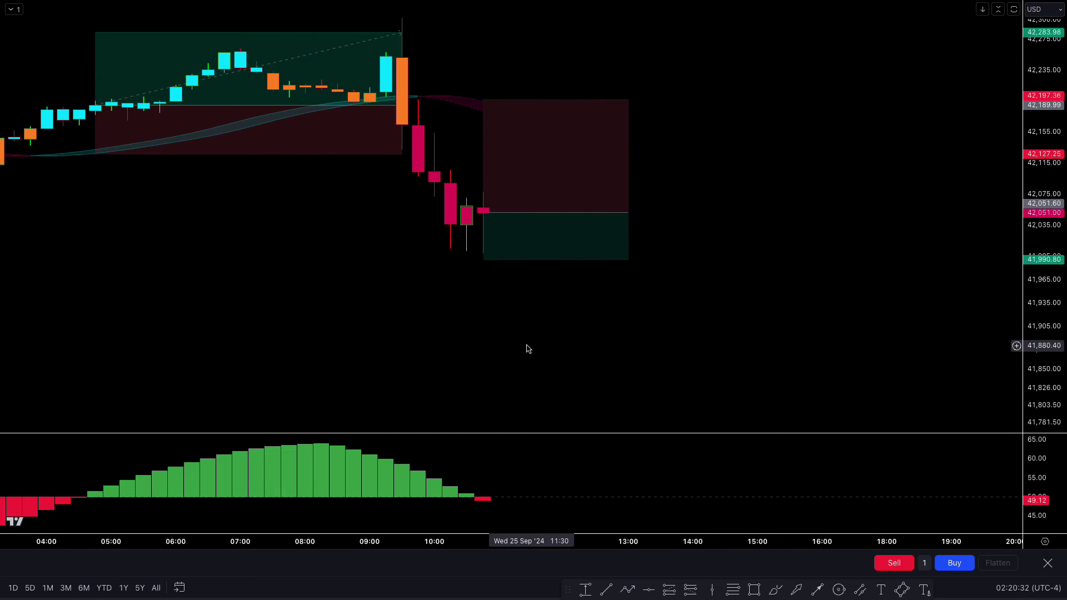
drag(484, 259, 479, 383)
click(798, 333)
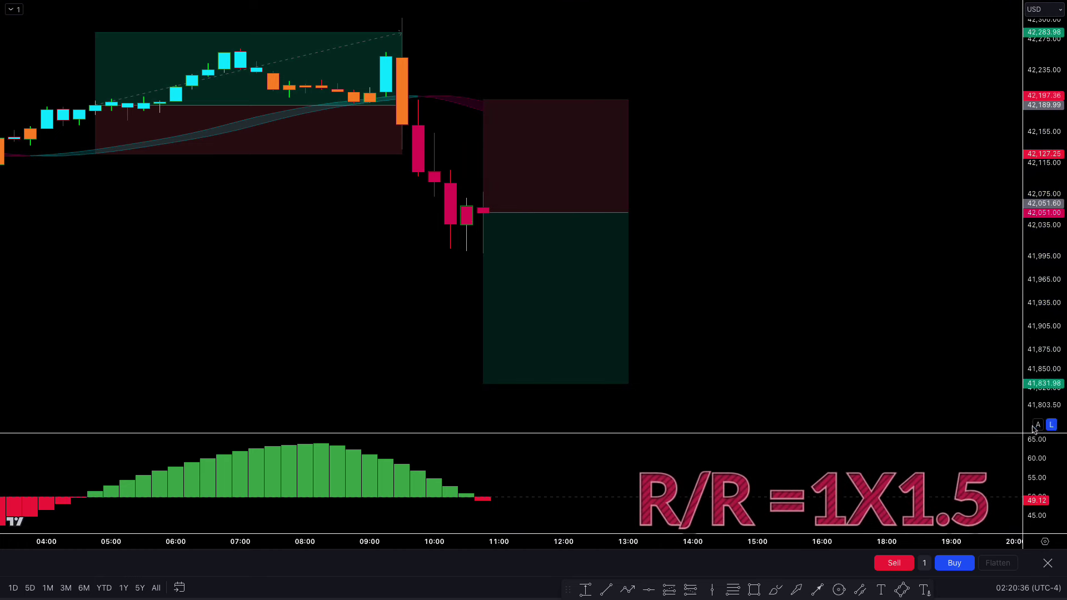
Step: Restore automatic price scaling and extend the short position's end to about 18:15
click(1034, 425)
drag(862, 362, 869, 364)
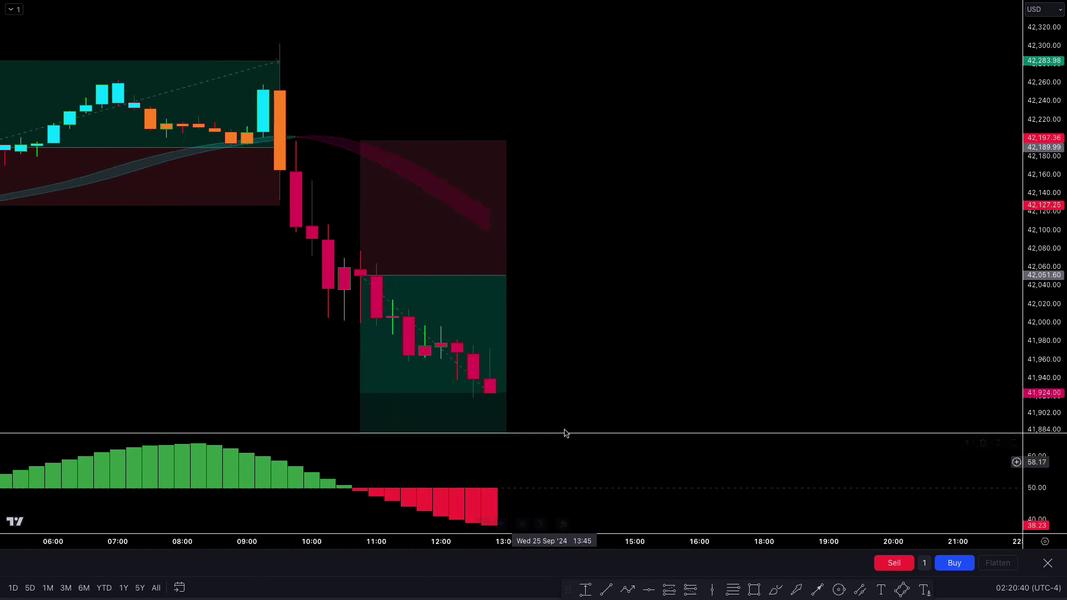
drag(506, 275, 782, 282)
click(900, 311)
scroll(905, 314, down, 2)
drag(905, 315, 867, 315)
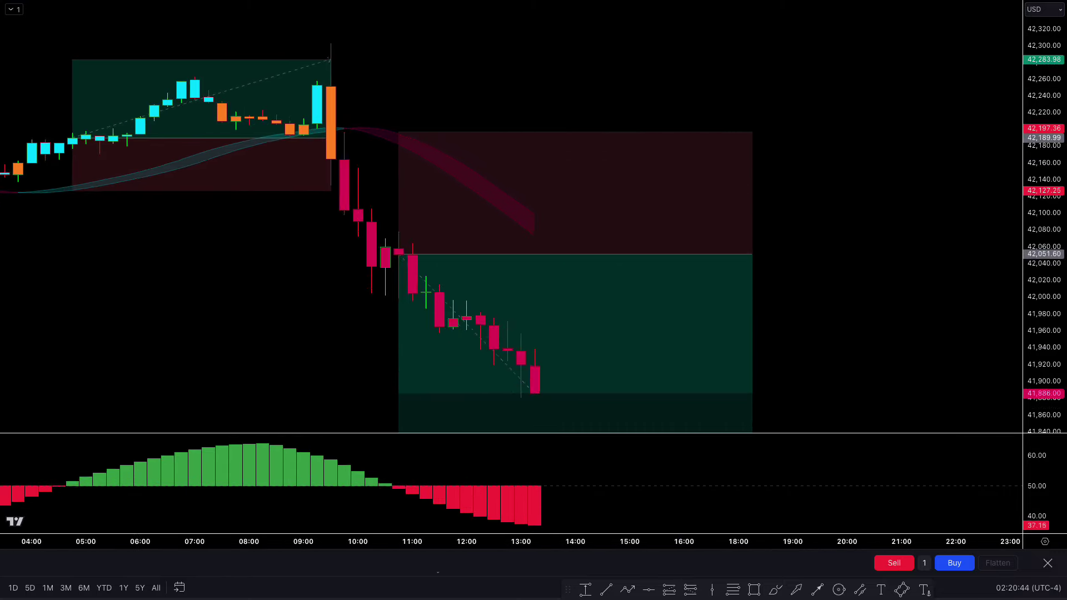
Step: Lengthen the short position further to follow the newer candles and trim its end to 20:45
click(549, 232)
drag(548, 232, 740, 236)
click(805, 278)
drag(805, 277, 863, 279)
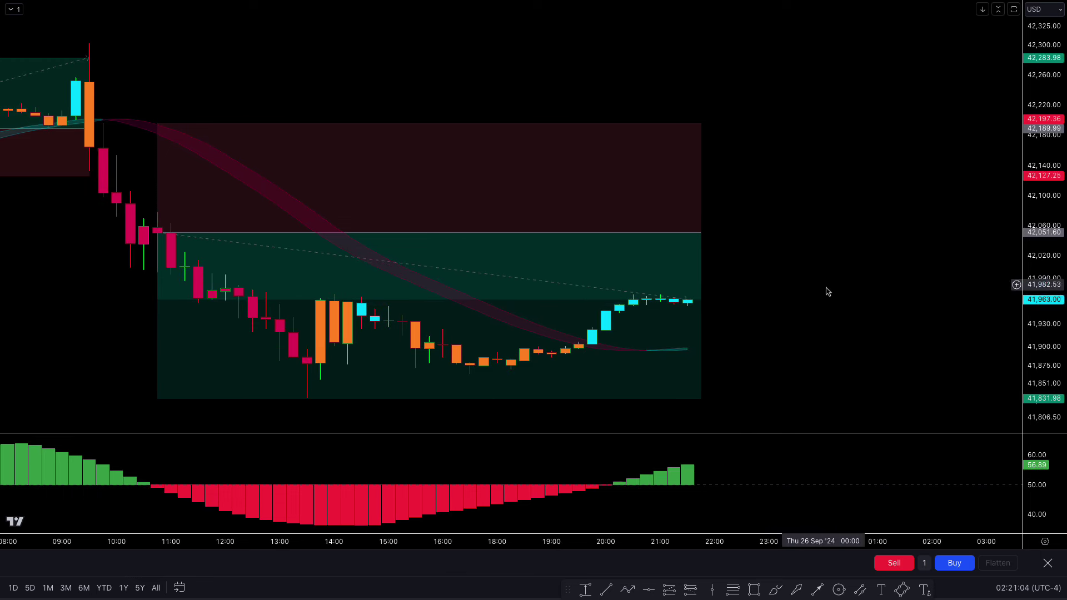
drag(700, 233, 644, 236)
click(738, 239)
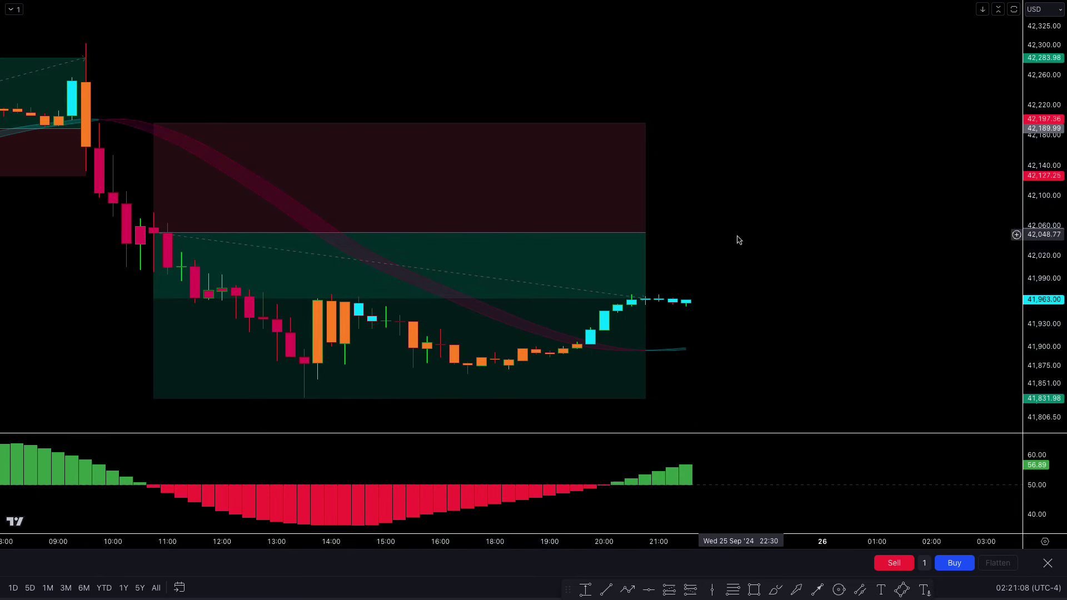
Step: Place a long position at the 25 Sep 21:30 candle at 41,961.23 with stop 41,893.72 and target 42,063.50
drag(763, 287, 780, 294)
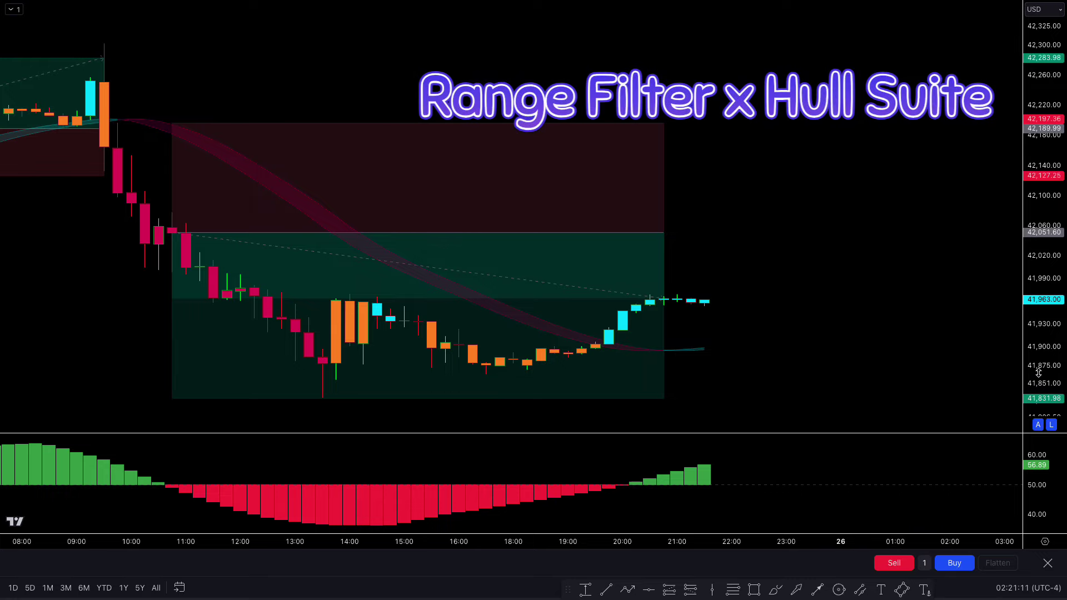
drag(1038, 373, 1036, 317)
drag(927, 349, 831, 286)
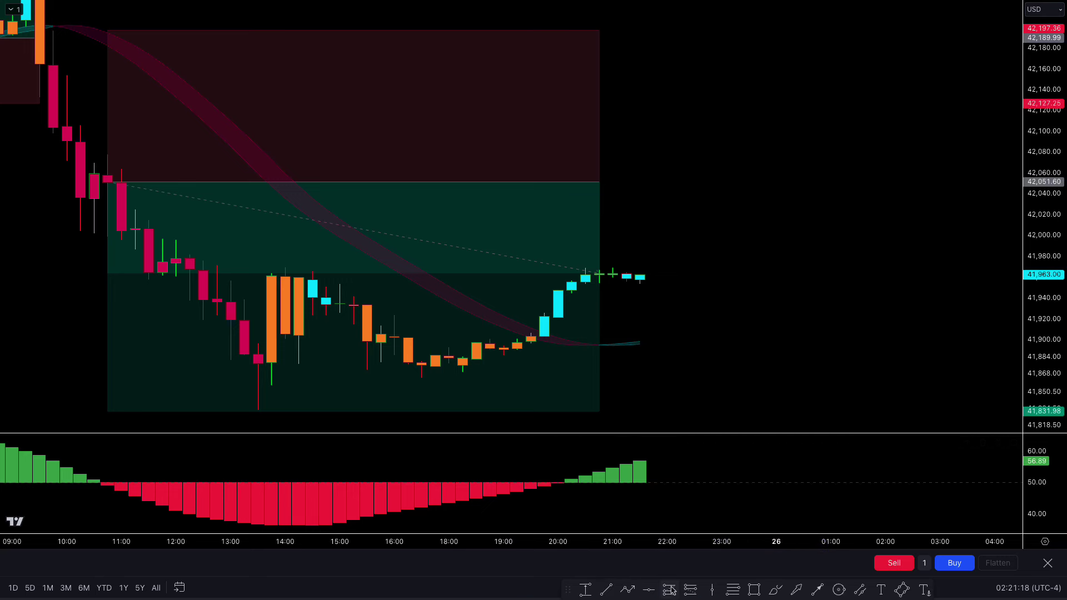
click(641, 280)
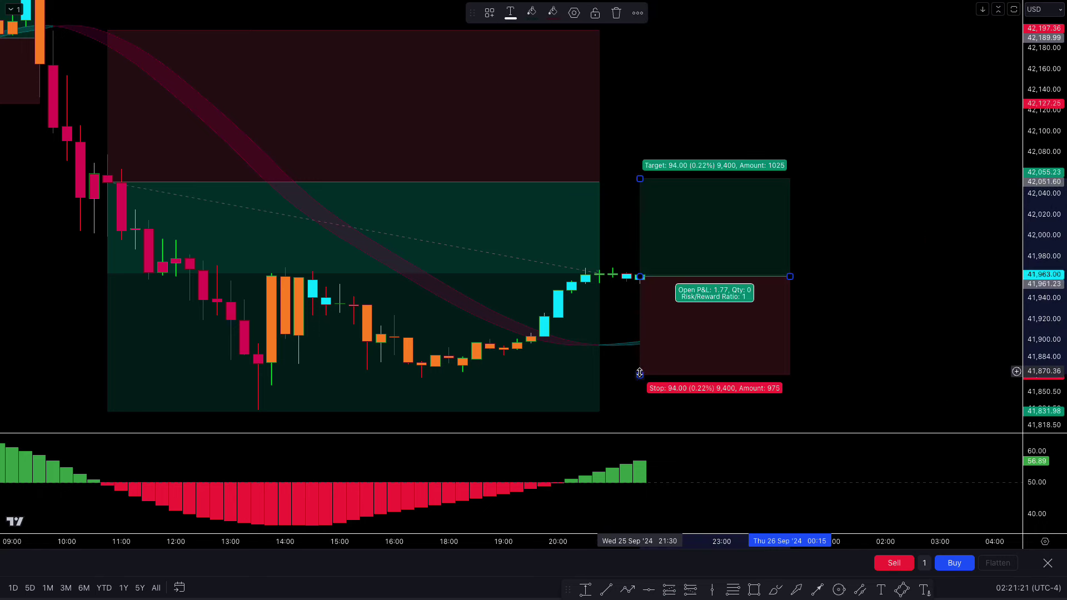
drag(640, 372, 640, 347)
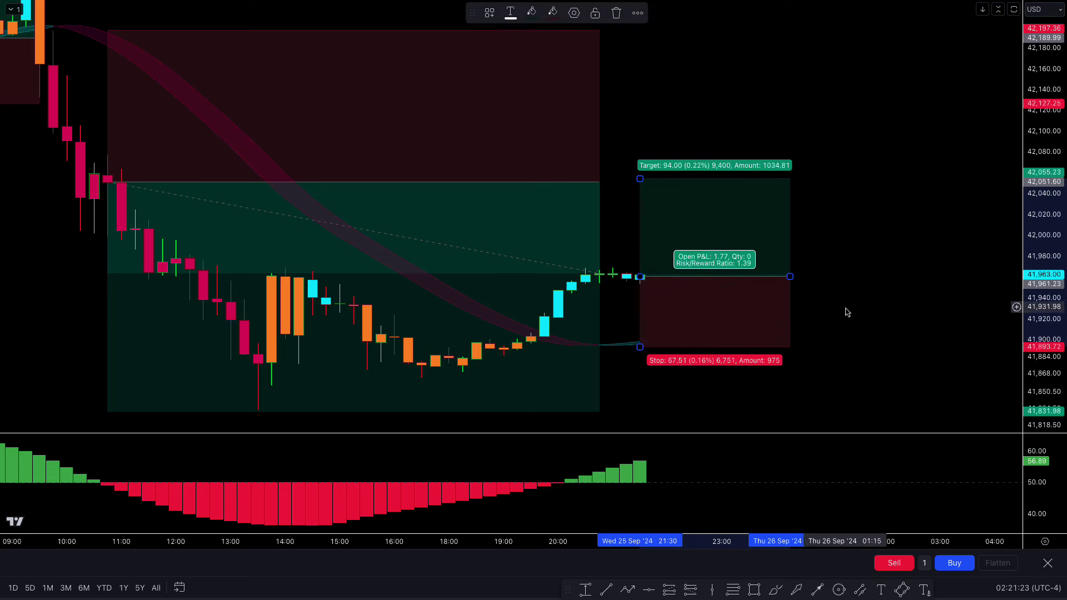
mouse_move(638, 182)
mouse_down()
mouse_move(641, 159)
mouse_move(643, 169)
mouse_up()
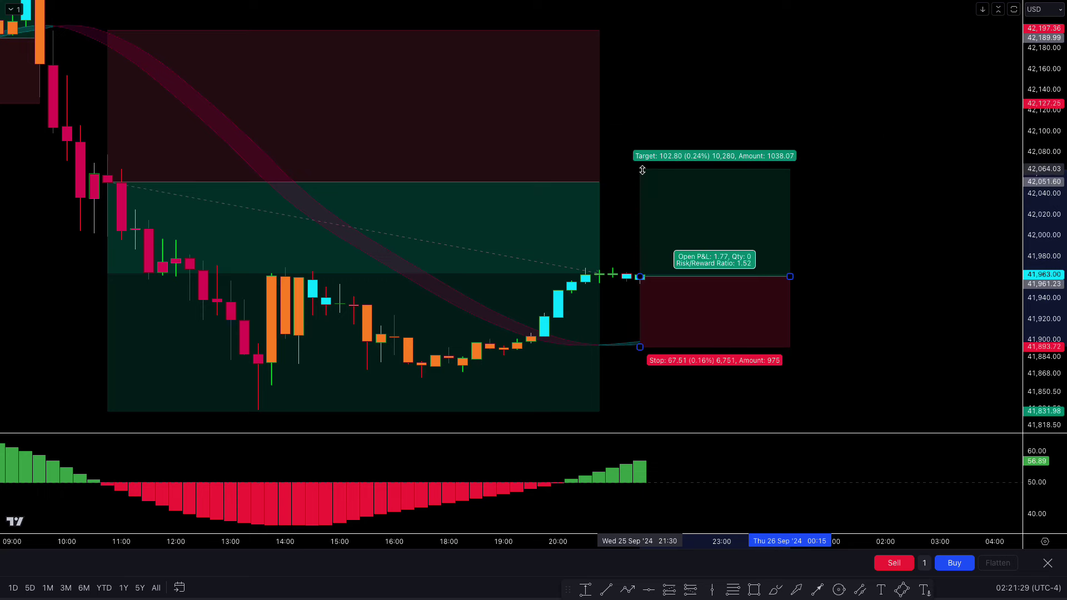
click(899, 195)
Step: Extend the second US30 long position over the newer candles and trim its end to the 26 Sep 02:00 candle
drag(1029, 388, 1028, 417)
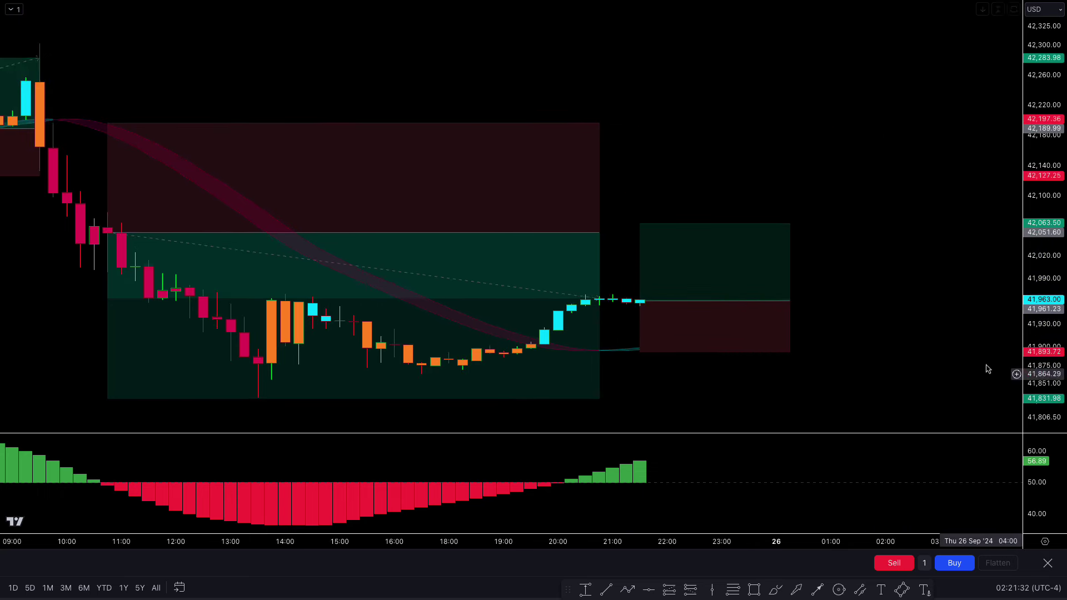
scroll(919, 336, up, 1)
scroll(919, 336, left, 1)
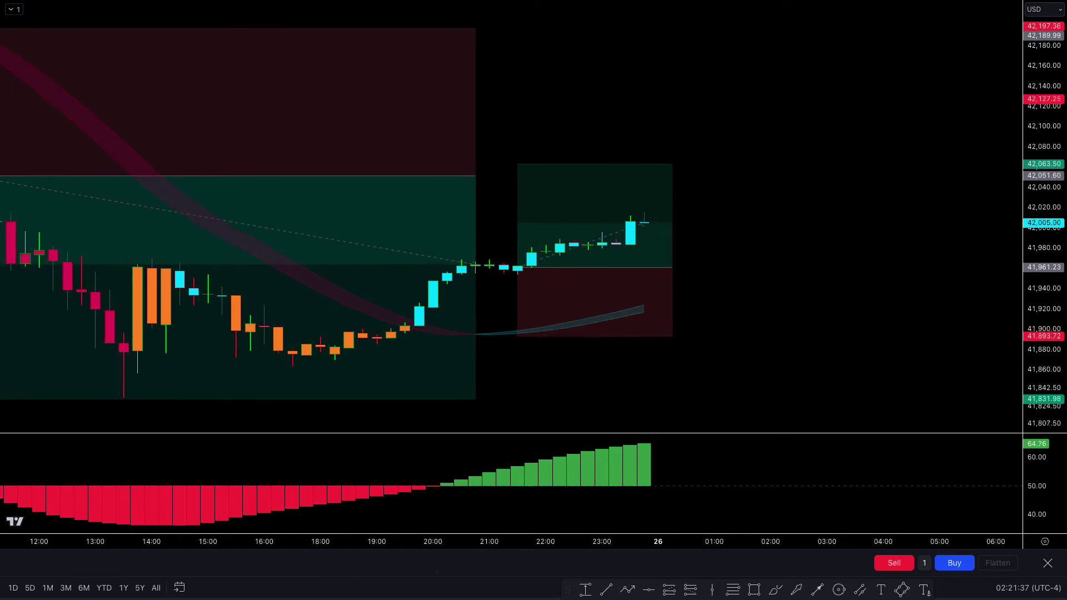
drag(644, 261, 813, 267)
click(870, 312)
drag(815, 378, 819, 381)
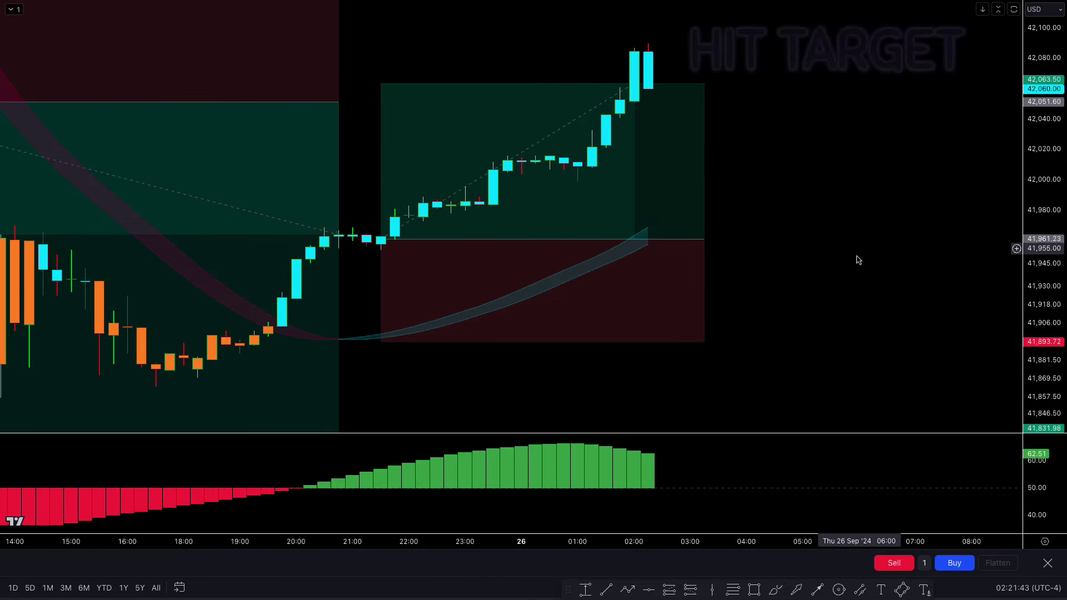
click(793, 251)
drag(792, 251, 728, 251)
click(800, 274)
scroll(802, 276, up, 1)
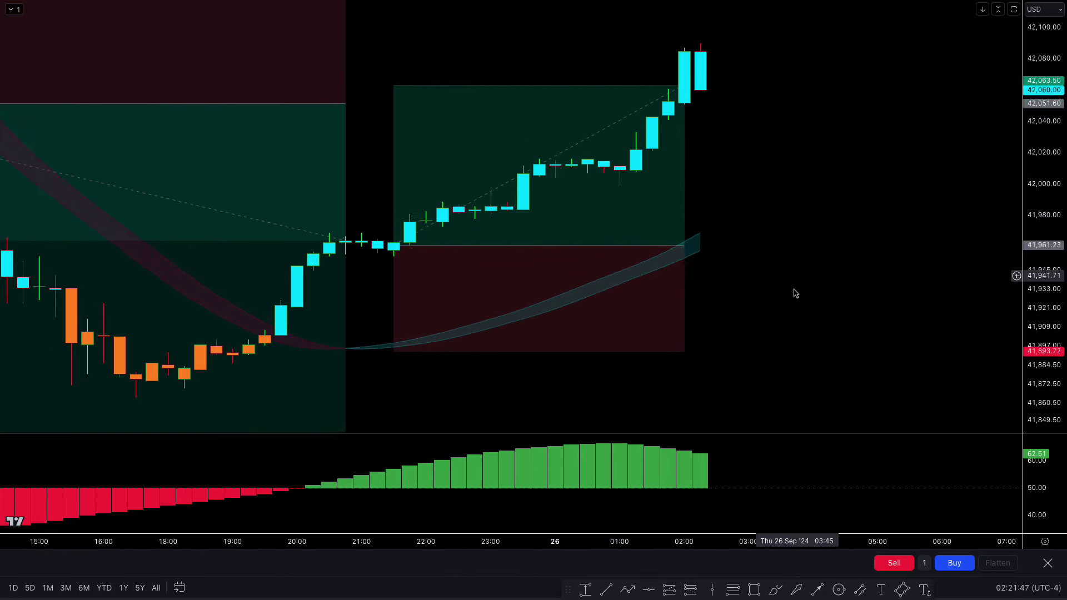
drag(767, 329, 905, 322)
scroll(894, 328, up, 1)
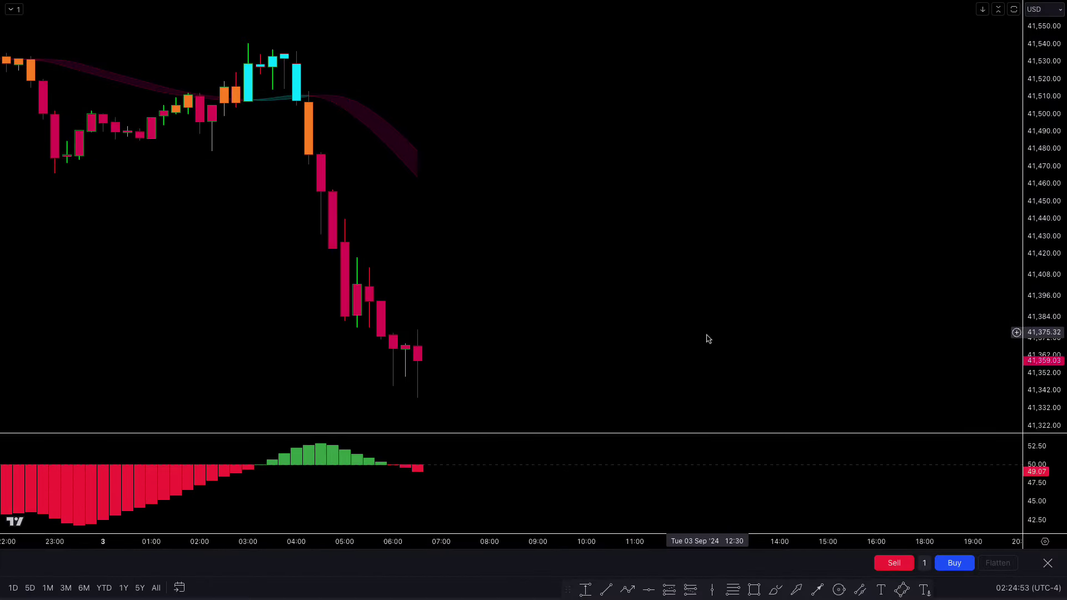
drag(706, 338, 444, 366)
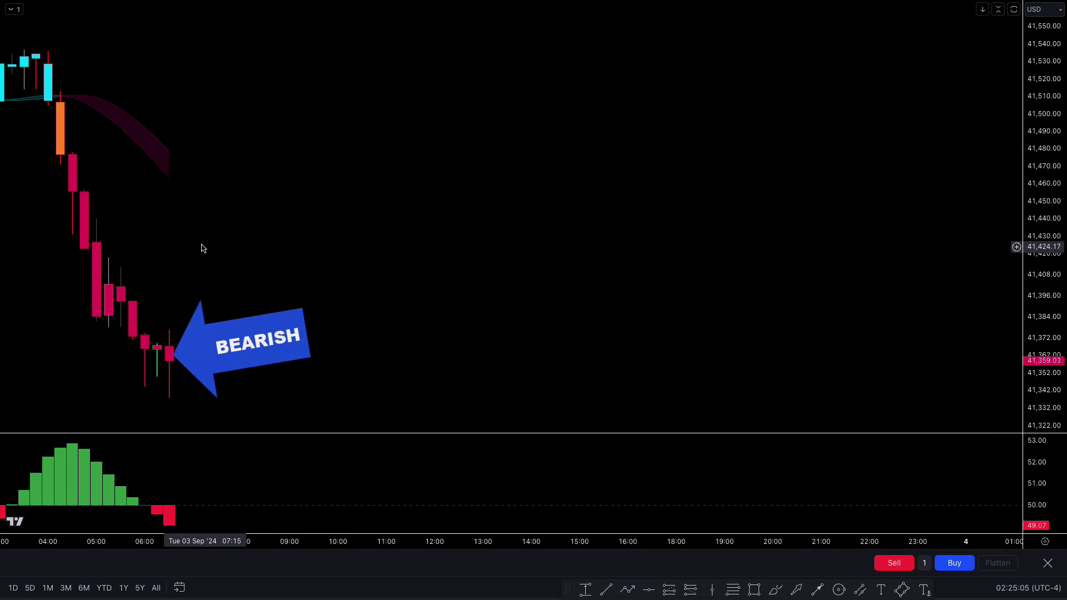
Step: Place a short position at the 3 Sep 06:30 candle at 41,358.84 with its stop at 41,479.43
click(172, 362)
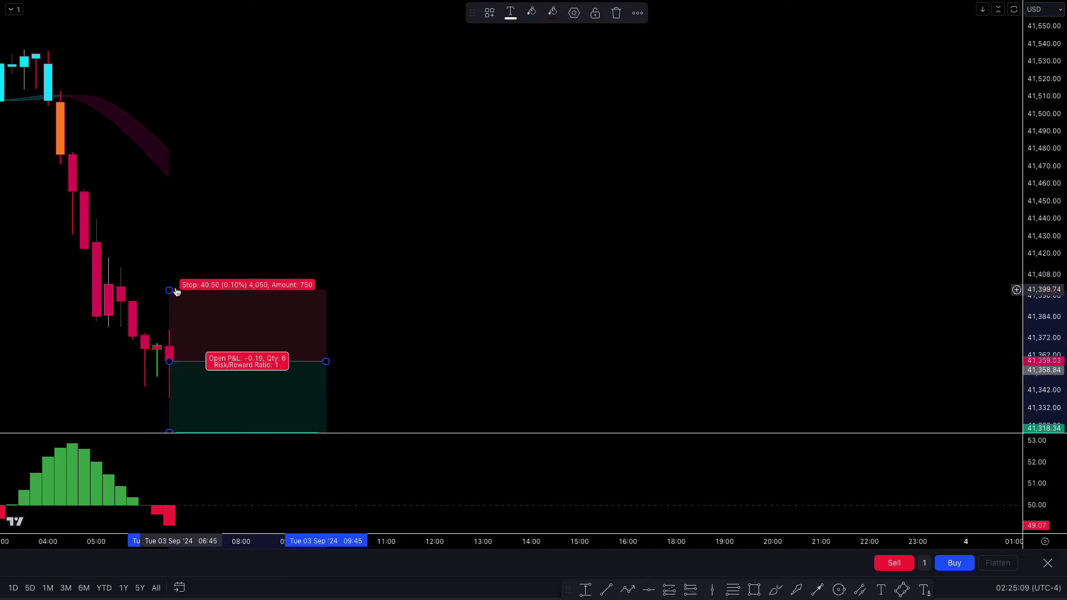
drag(170, 288, 169, 150)
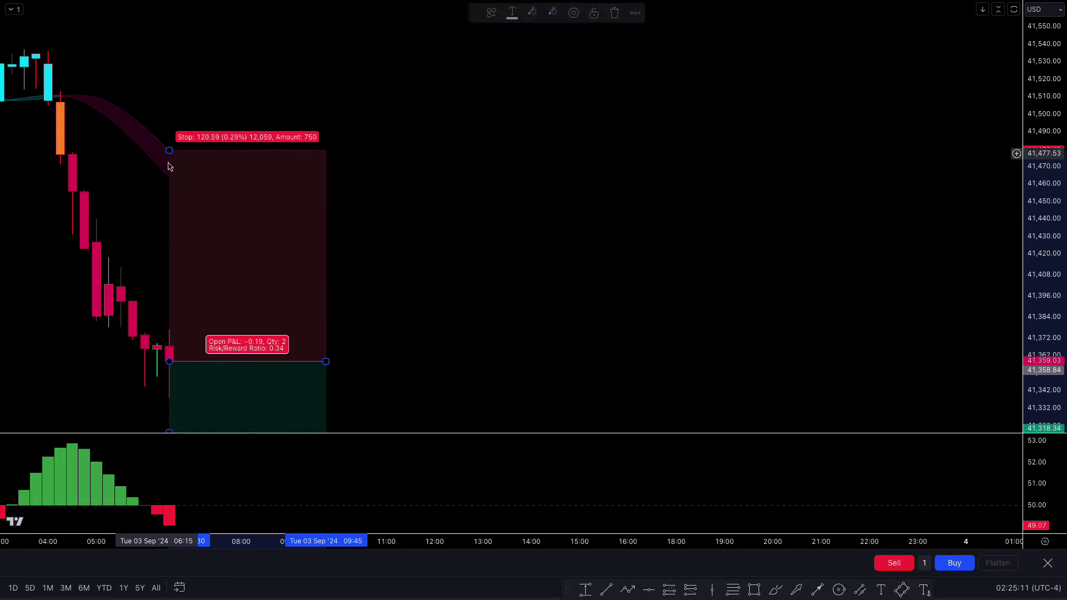
drag(1026, 210, 1043, 325)
drag(852, 315, 831, 256)
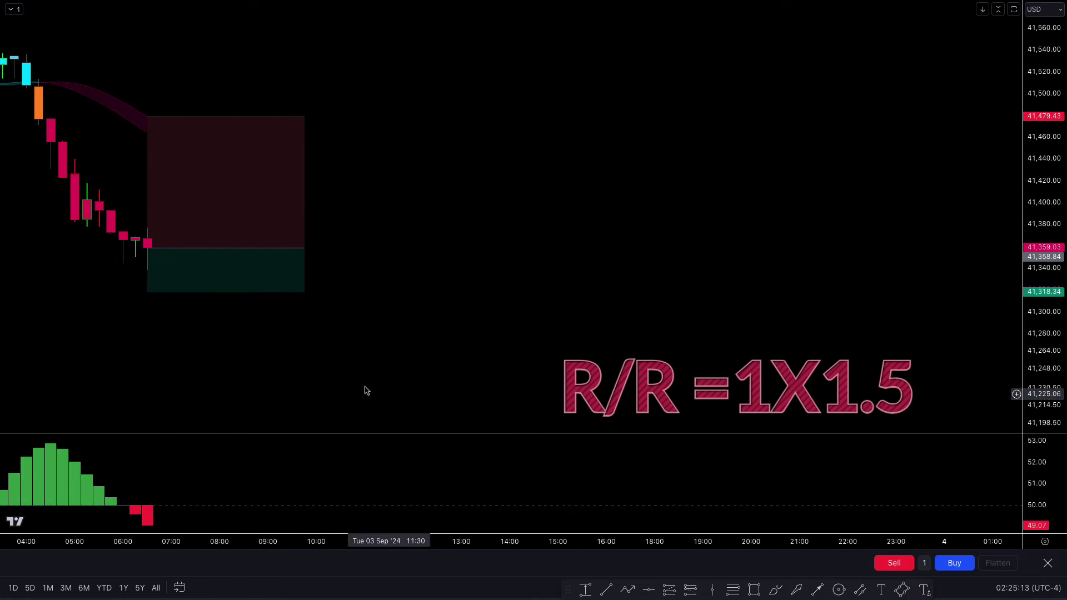
Step: Set the short position's target to 41,177.59 for a risk/reward ratio of 1.5
drag(147, 292, 133, 423)
drag(1048, 269, 1045, 337)
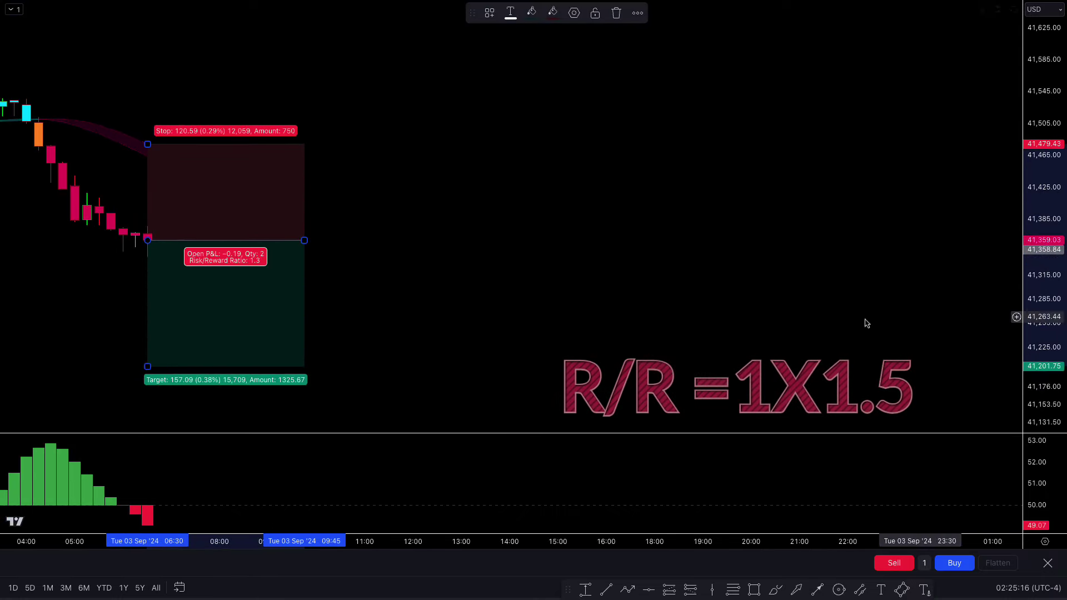
drag(955, 318, 951, 275)
drag(143, 325, 143, 344)
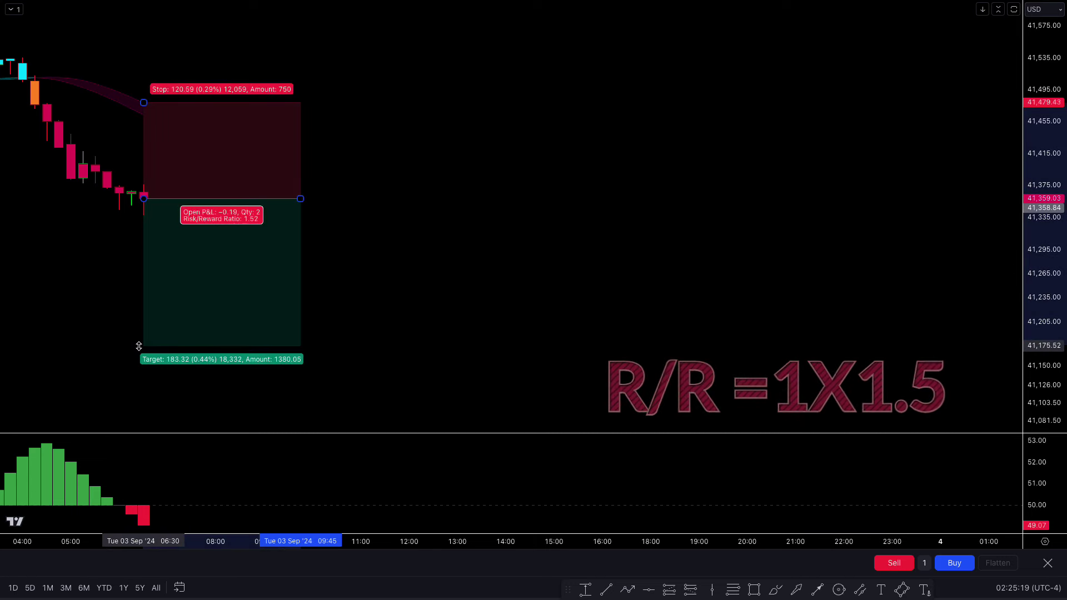
click(700, 293)
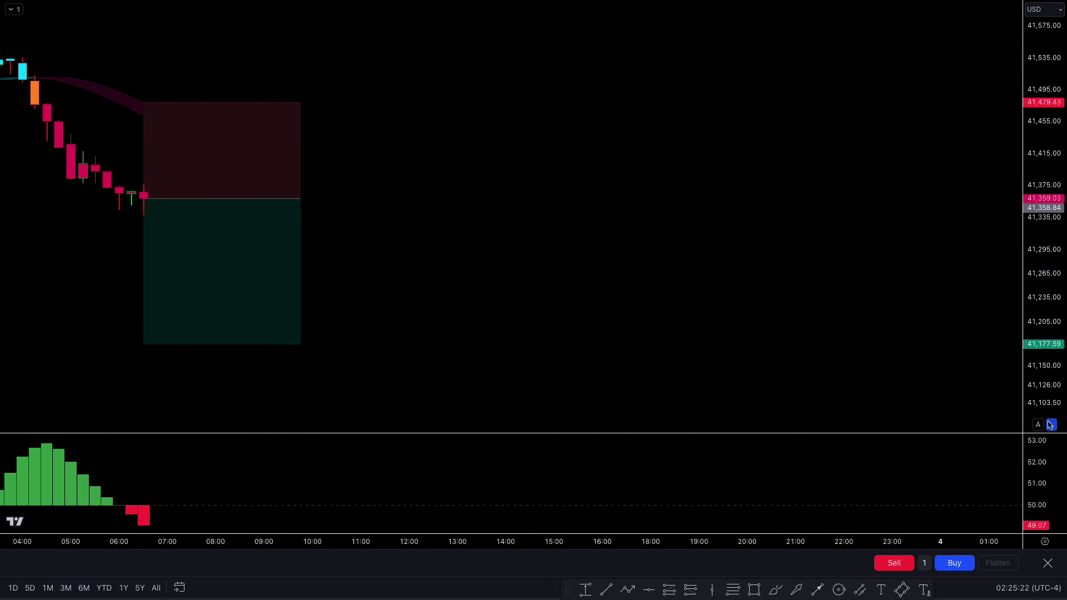
Step: Restore automatic price scaling, extend the short position over the newer candles and trim its end to 3 Sep 10:30
click(1039, 425)
drag(778, 372, 792, 370)
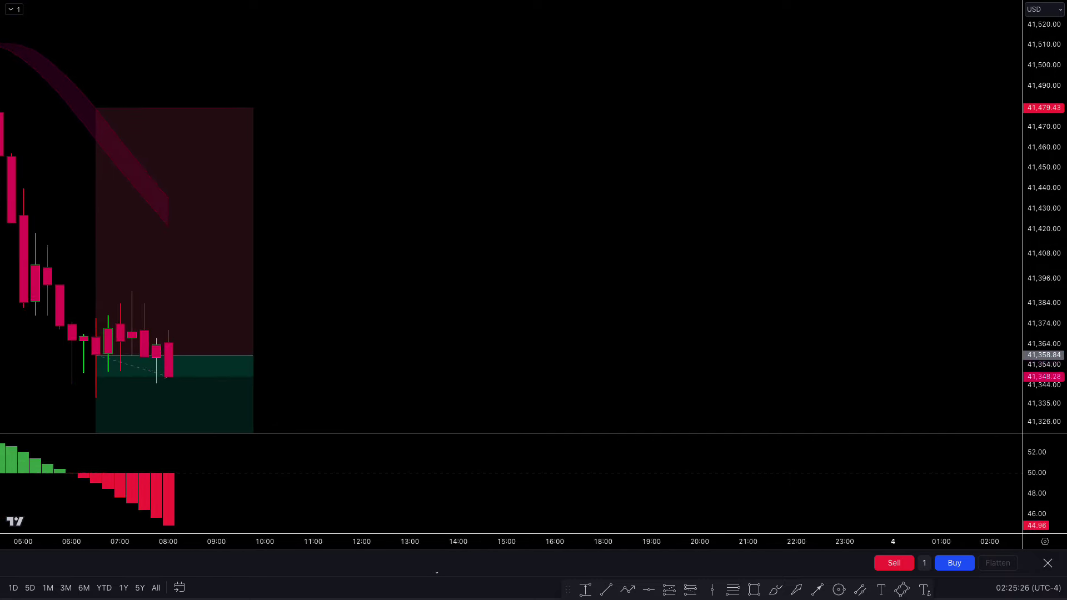
drag(190, 307, 631, 345)
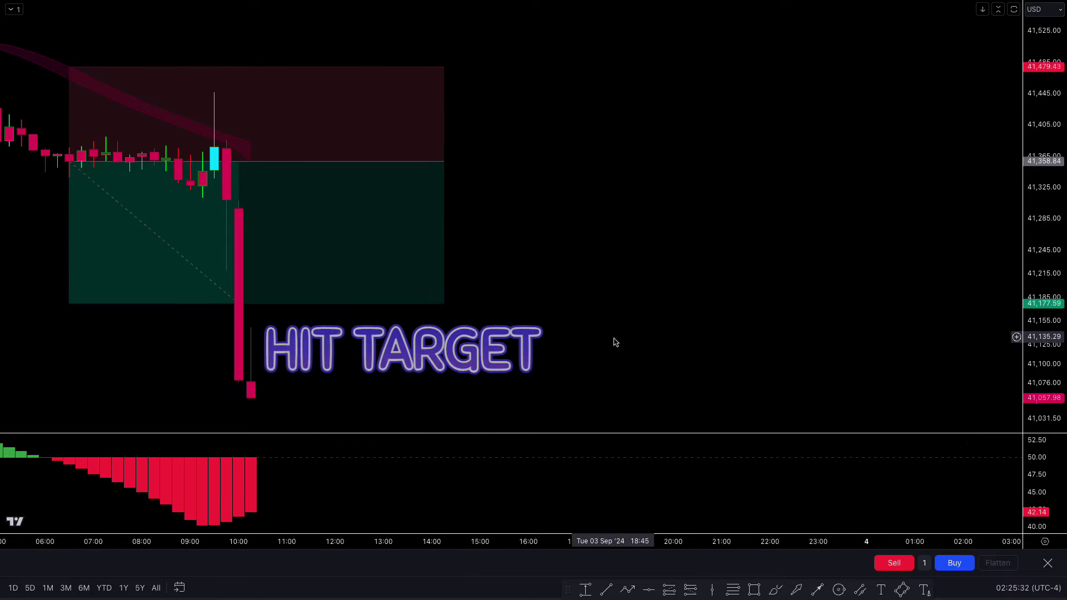
drag(440, 162, 263, 163)
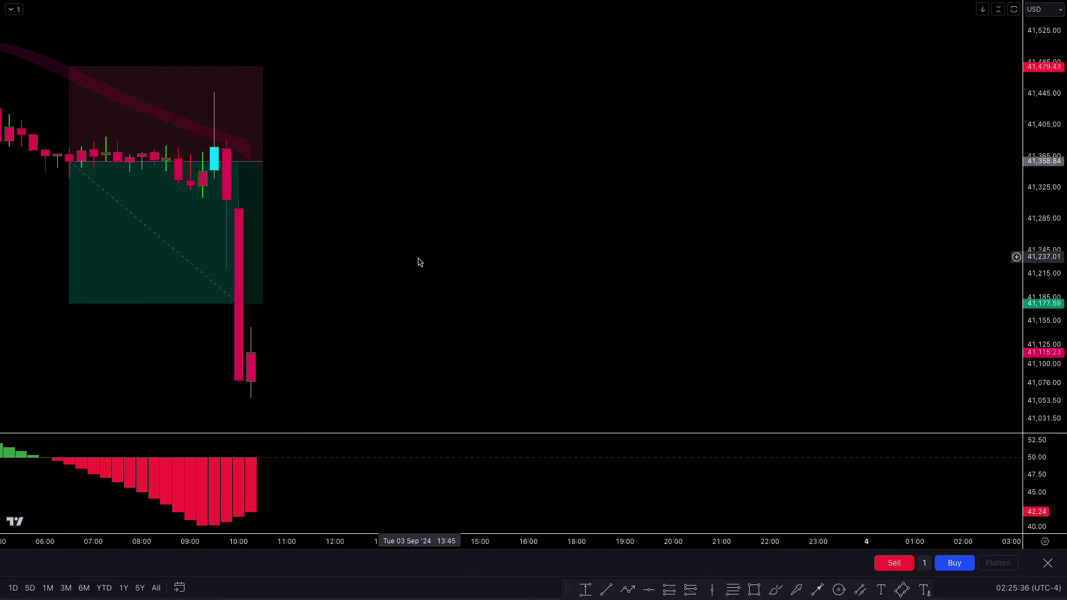
drag(419, 262, 469, 269)
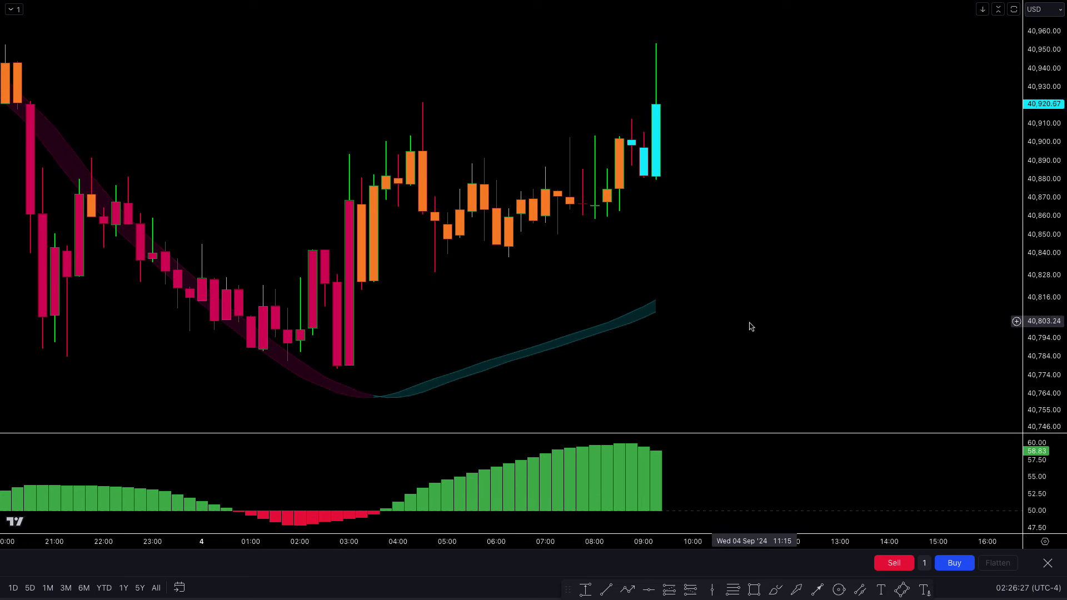
Step: Place a long position at the 4 Sep 09:15 candle at 40,920.21 with its stop at 40,809.34
drag(750, 326, 814, 344)
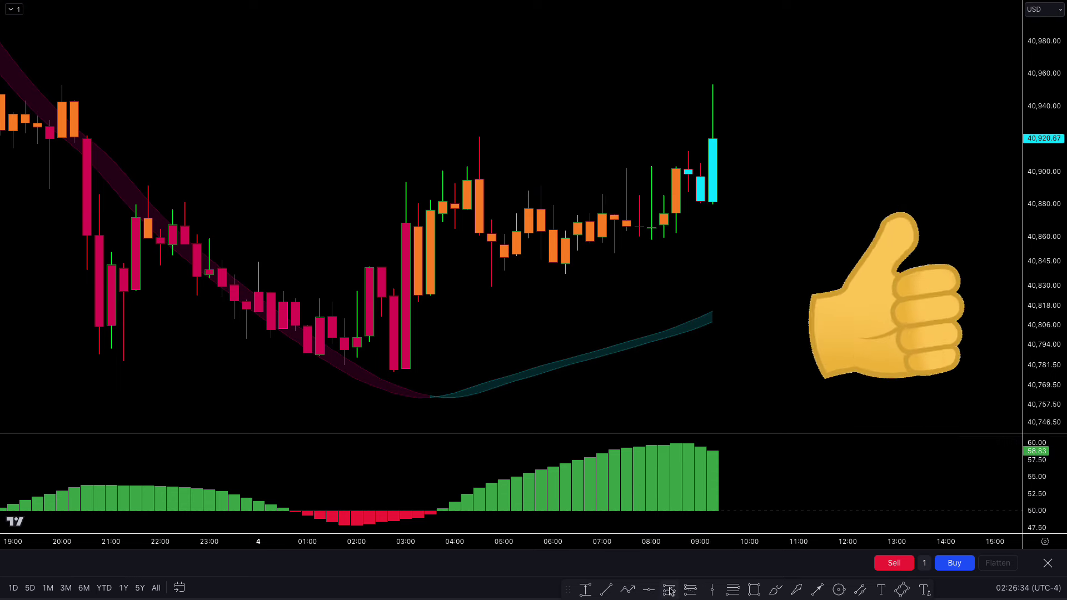
click(716, 145)
drag(713, 199, 698, 291)
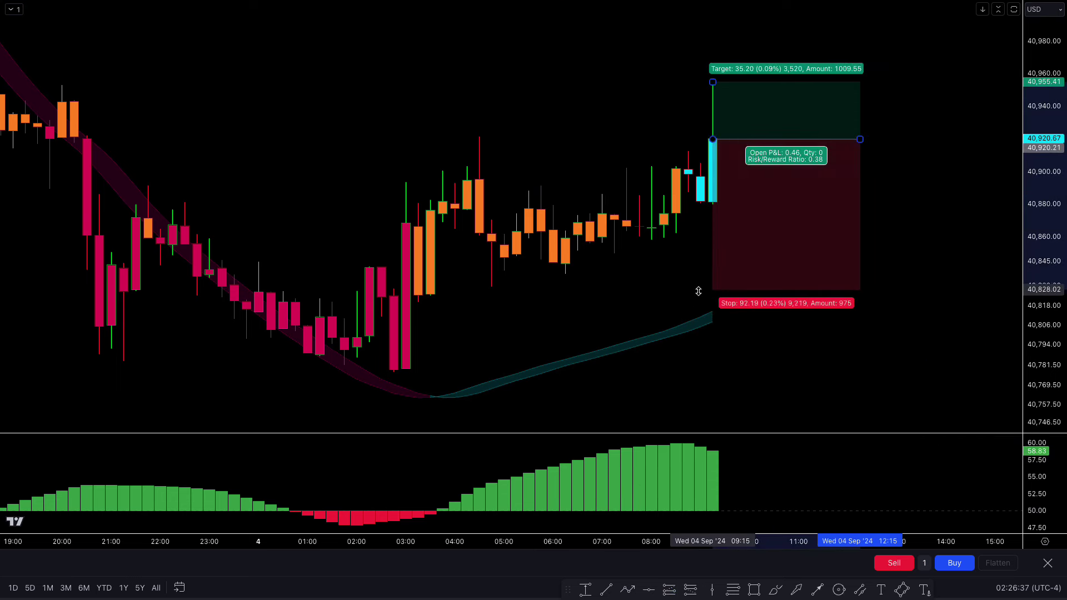
drag(1064, 206, 1048, 317)
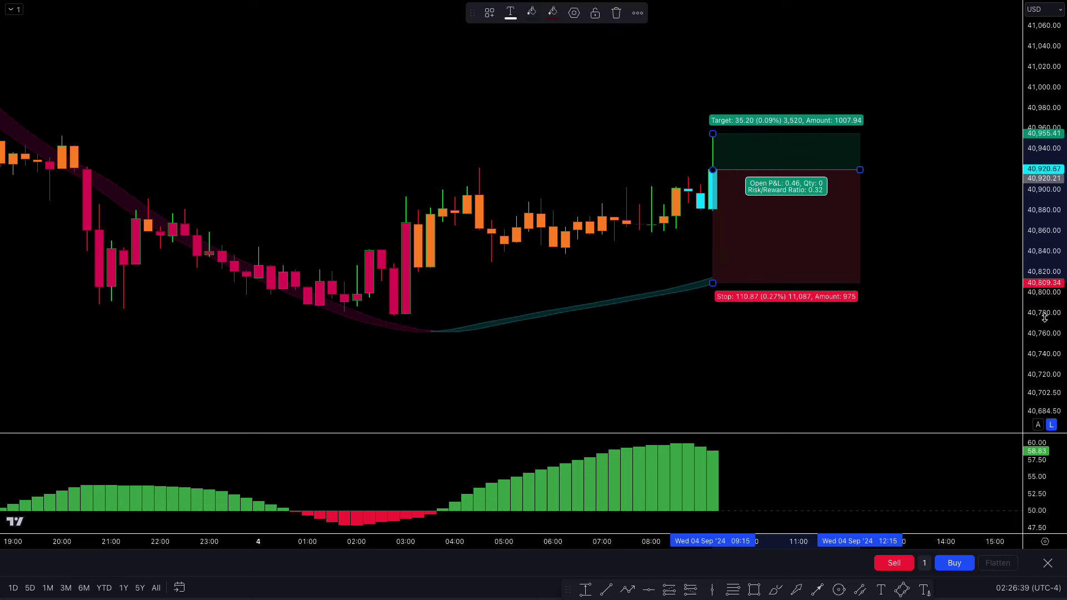
Step: Set the long position's target to 41,086.13 for a risk/reward ratio of 1.5
drag(926, 245, 900, 372)
drag(687, 260, 689, 127)
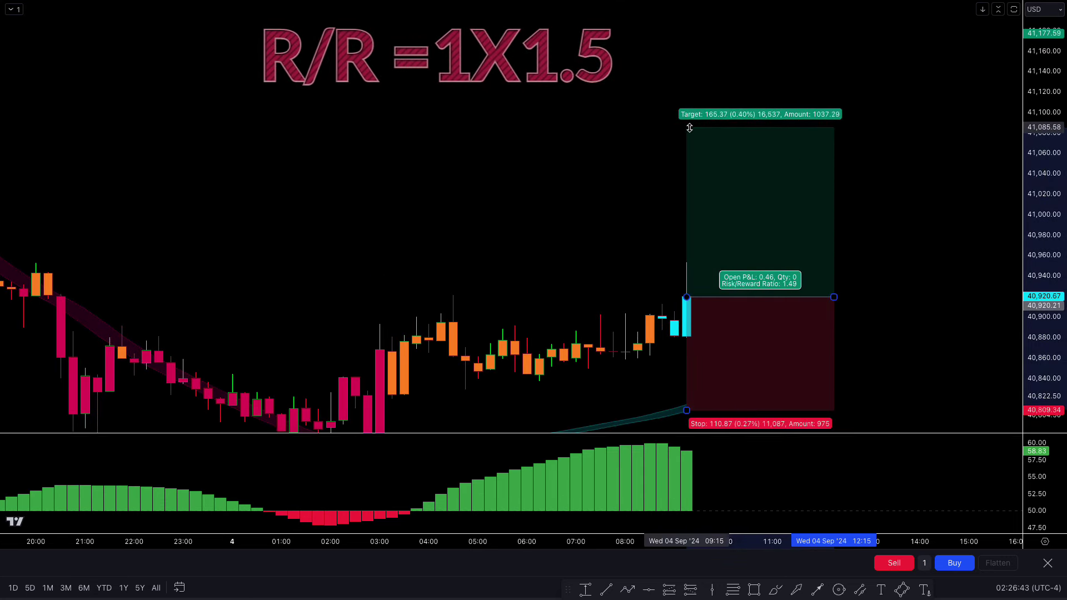
click(766, 245)
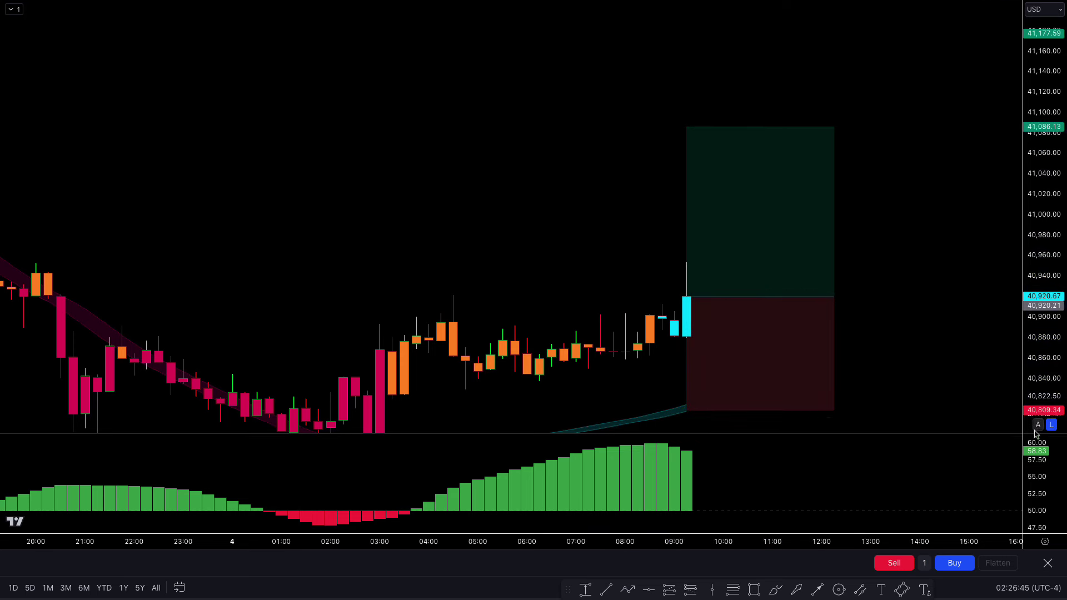
Step: Restore automatic price scaling and advance the replay candle by candle past the long position's target
click(1037, 425)
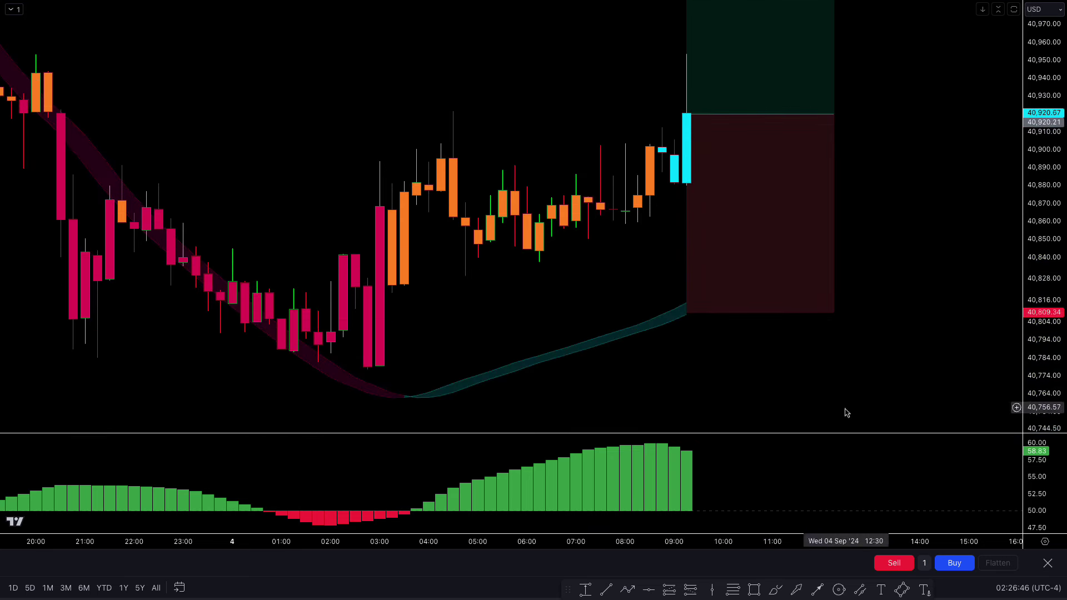
click(432, 571)
click(433, 572)
click(432, 571)
click(433, 572)
click(432, 572)
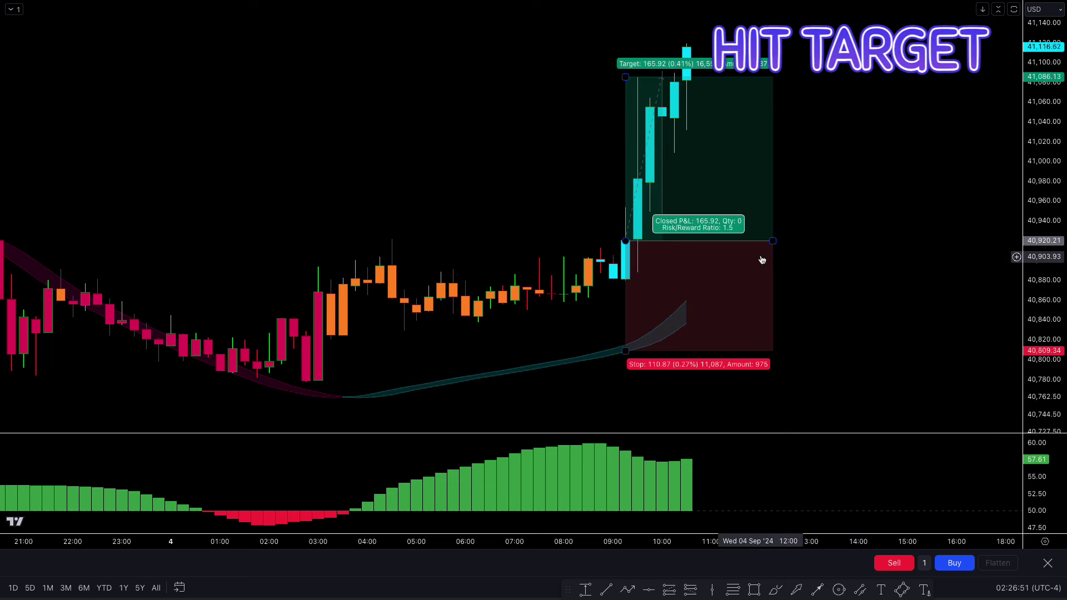
Step: Trim the long position's end to just past the newest candle, at about 10:45
drag(772, 241, 699, 240)
click(806, 279)
scroll(811, 279, up, 1)
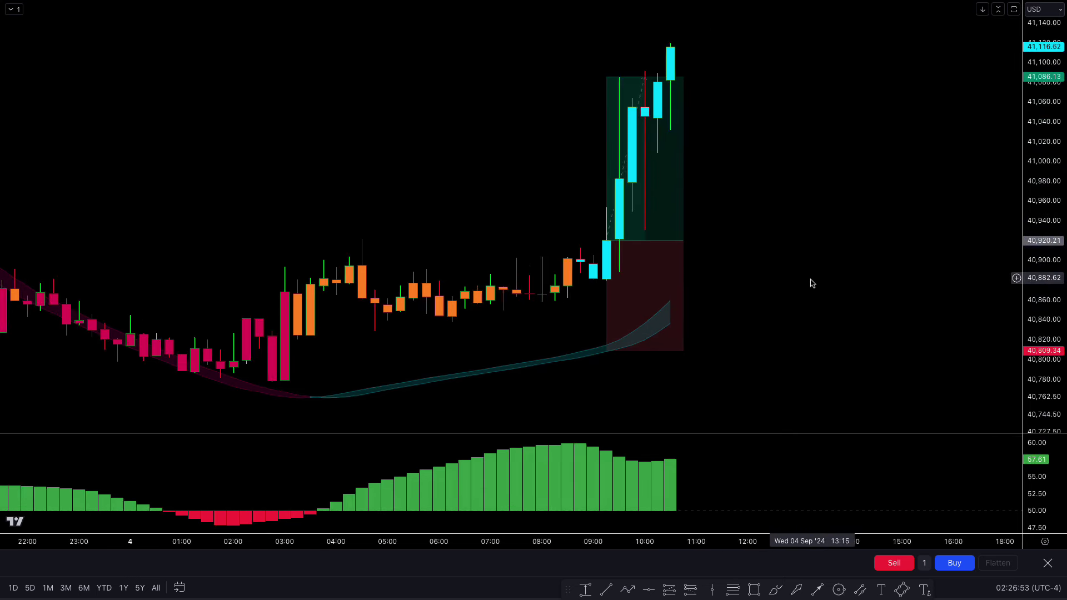
scroll(810, 283, up, 1)
drag(806, 300, 931, 303)
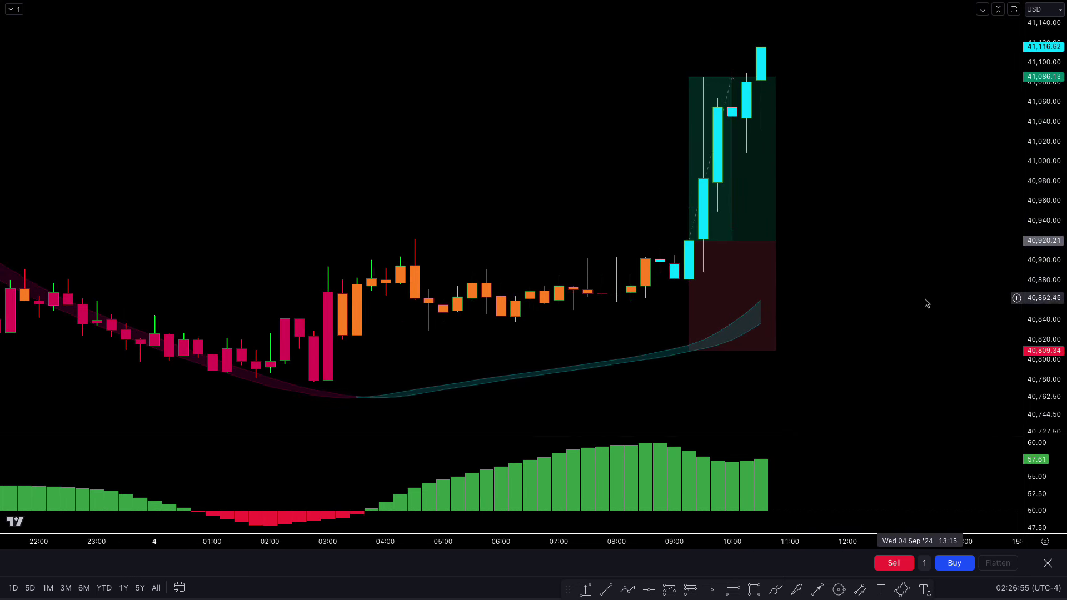
Step: Lower the 3 Sep short position's target to 40,817.17 and extend its end to 15:30
key(Left)
key(Left)
key(Left)
key(Left)
key(Left)
key(Left)
key(Left)
key(Left)
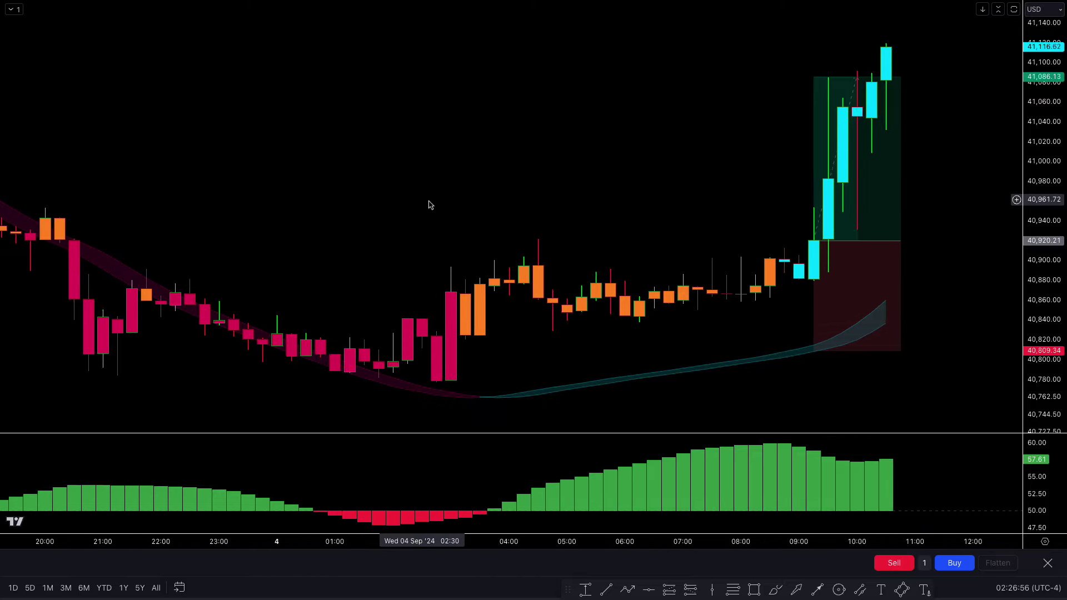
scroll(429, 205, left, 10)
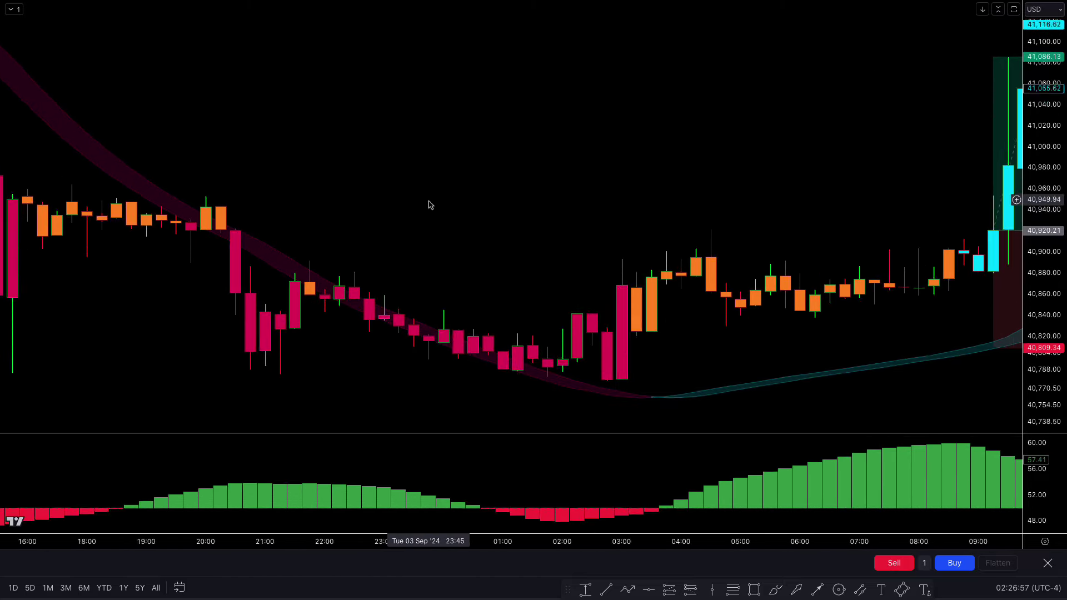
scroll(429, 205, left, 10)
scroll(428, 205, down, 2)
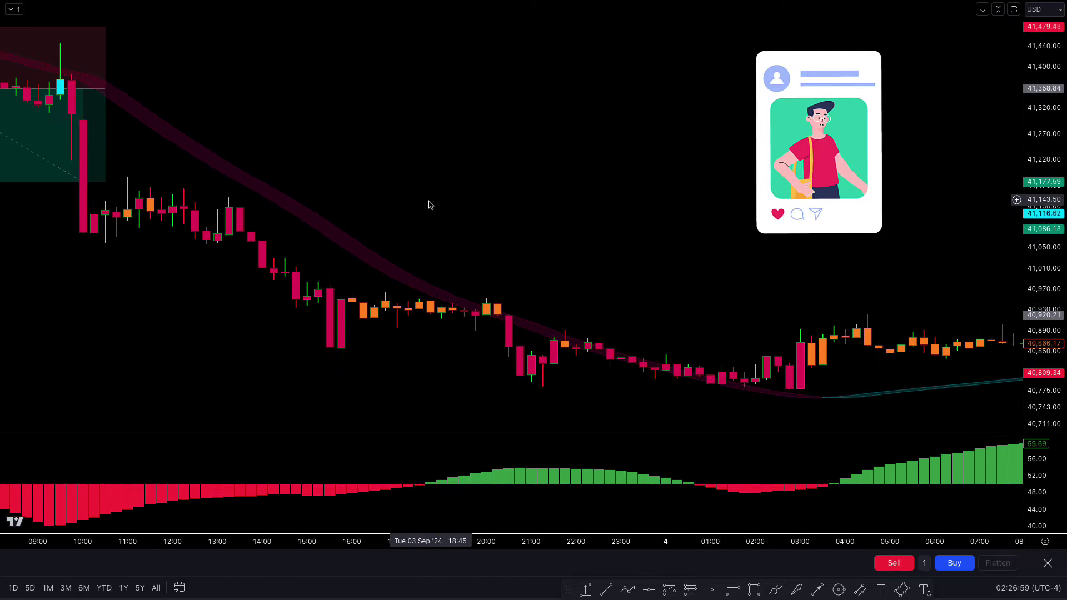
scroll(428, 205, left, 5)
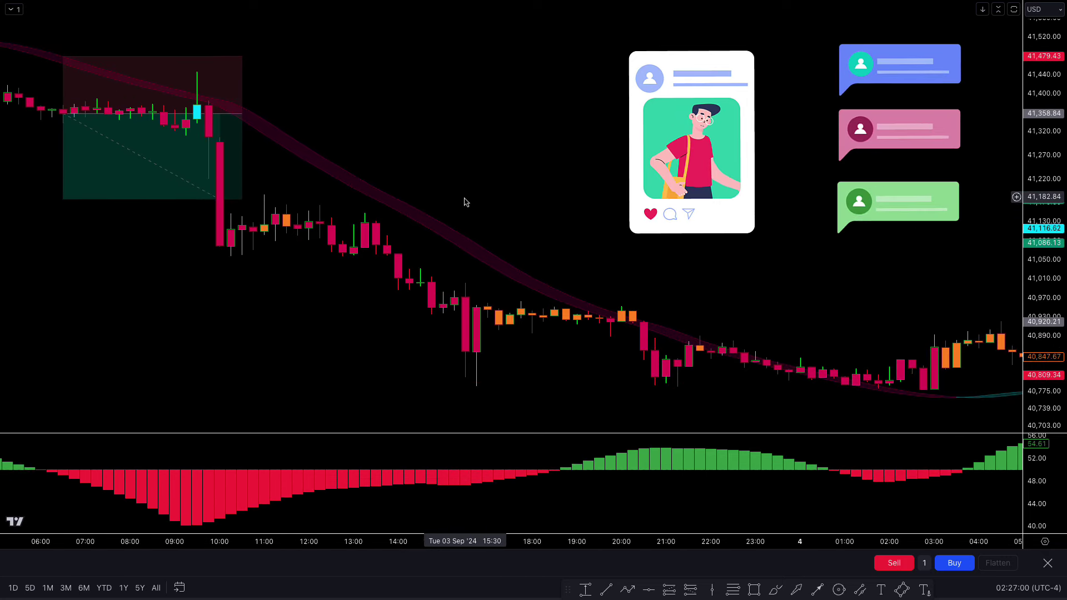
click(62, 198)
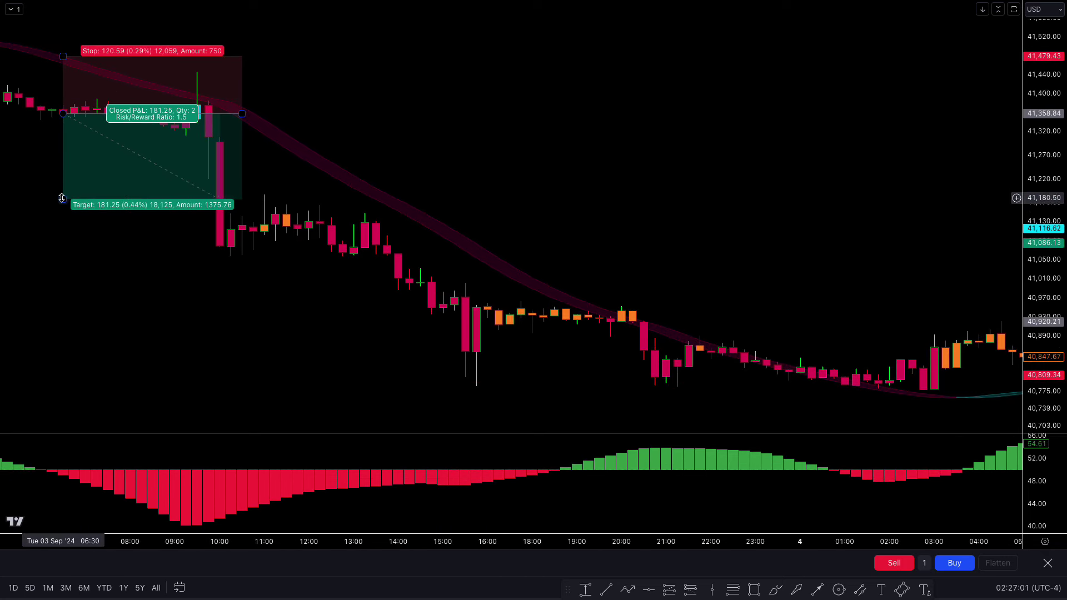
drag(62, 198, 72, 371)
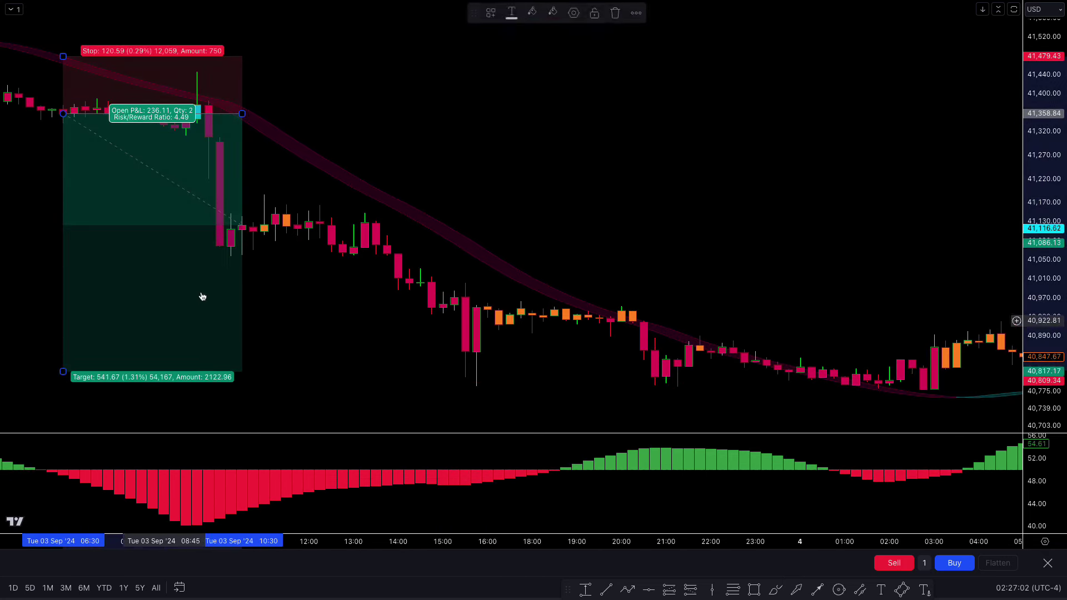
drag(243, 113, 485, 169)
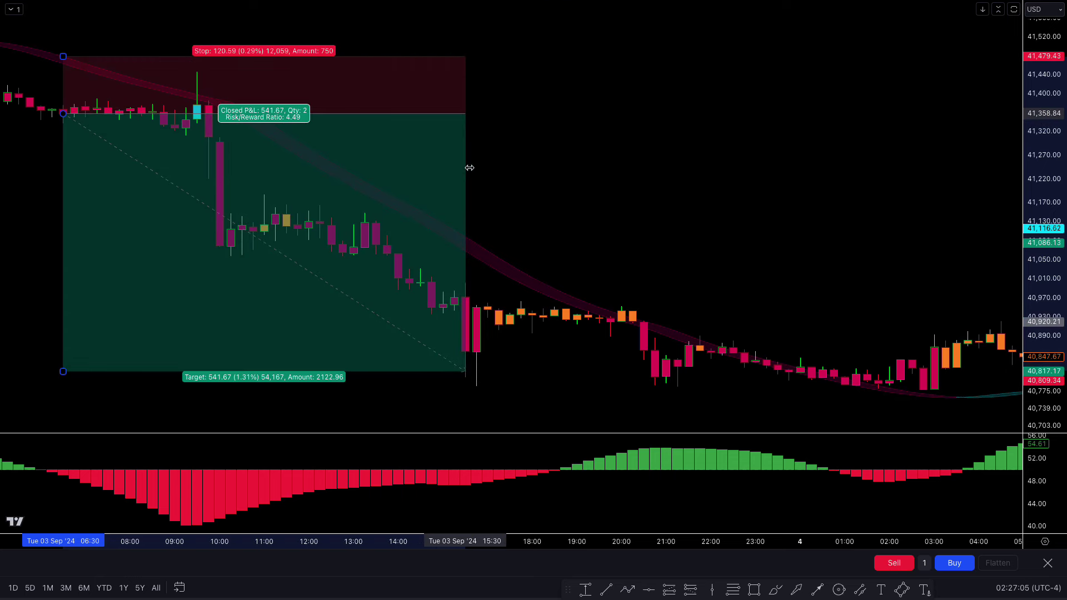
click(548, 172)
scroll(598, 174, up, 2)
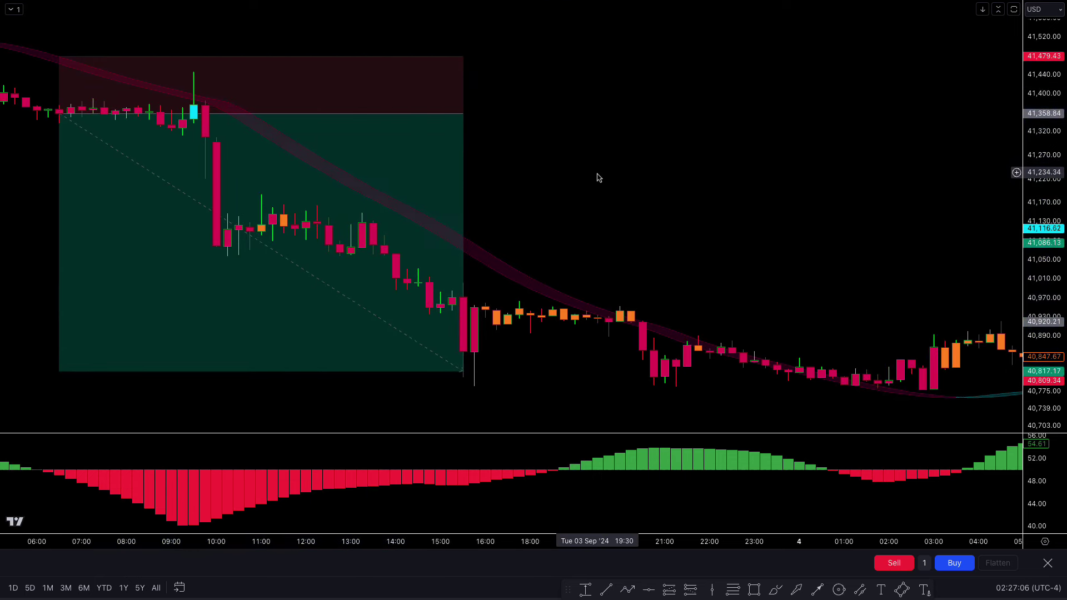
scroll(610, 180, up, 1)
drag(669, 196, 610, 205)
drag(676, 208, 434, 212)
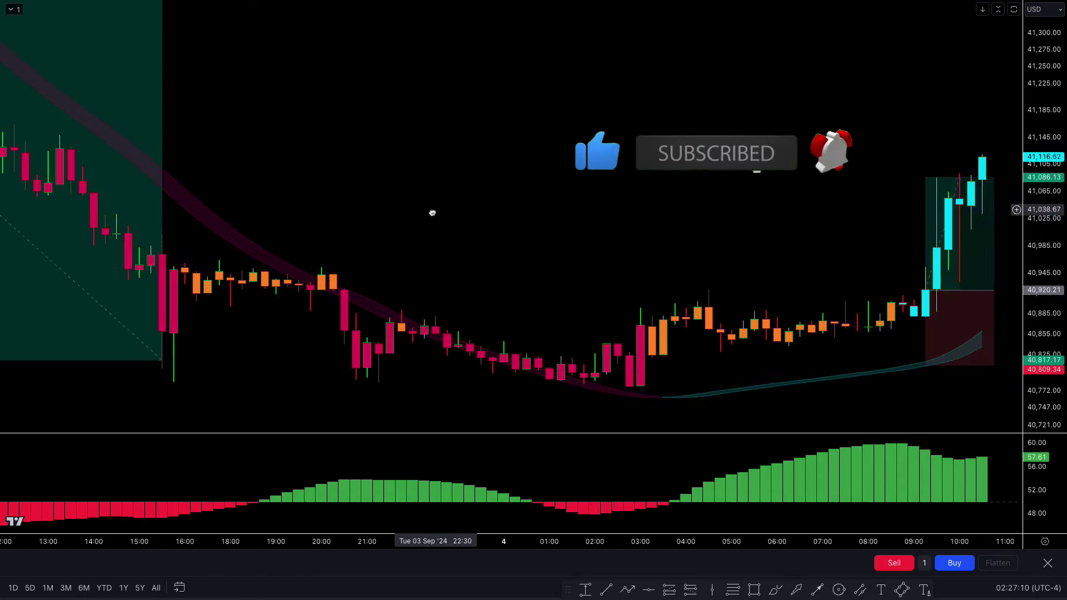
drag(565, 199, 524, 194)
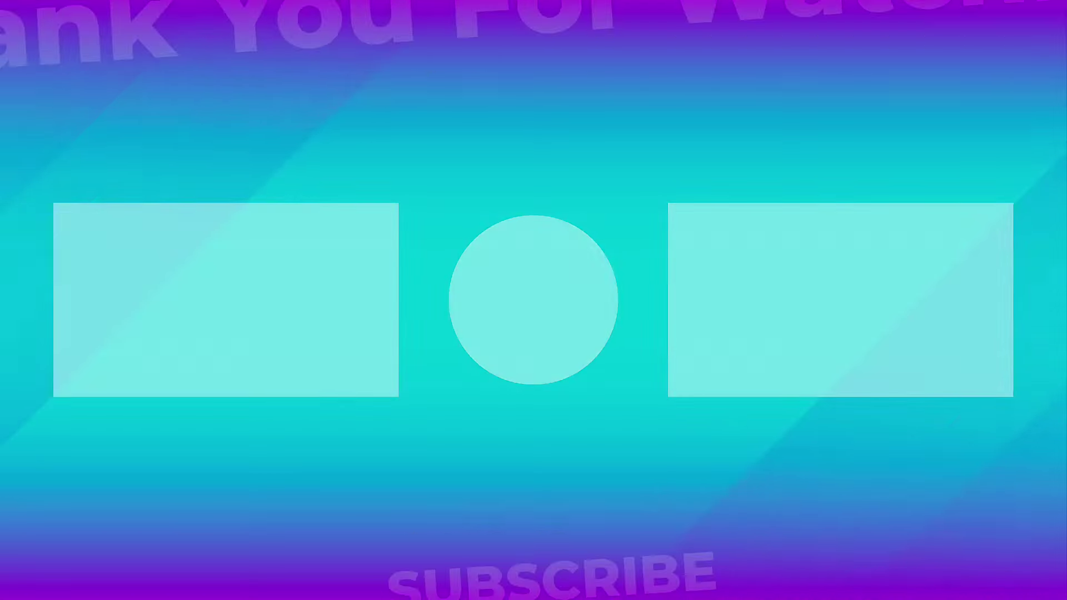